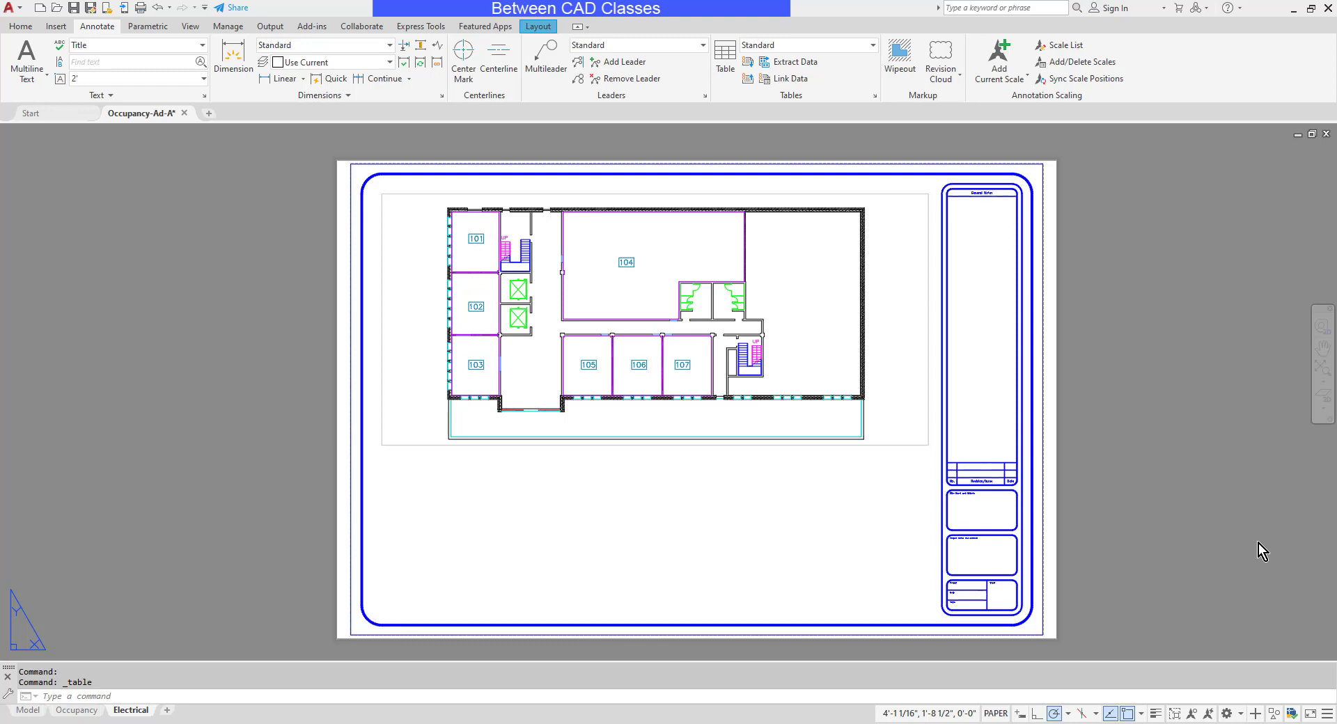
Step: Switch from AutoCAD to the open Electrical BOM workbook in Excel
{"action": "key", "text": "alt+Tab"}
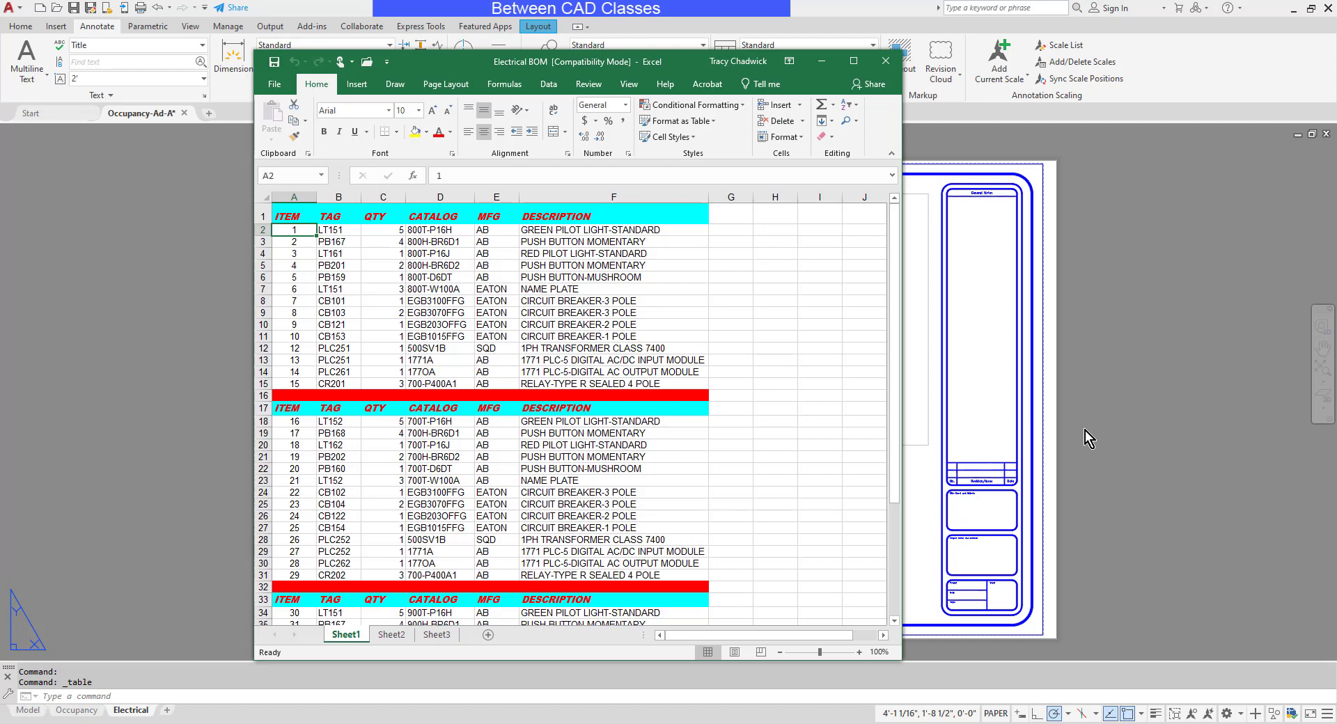
Step: Review the BOM rows on Sheet1, then minimize Excel to reveal the Electrical layout
{"action": "left_click", "coordinate": [750, 332]}
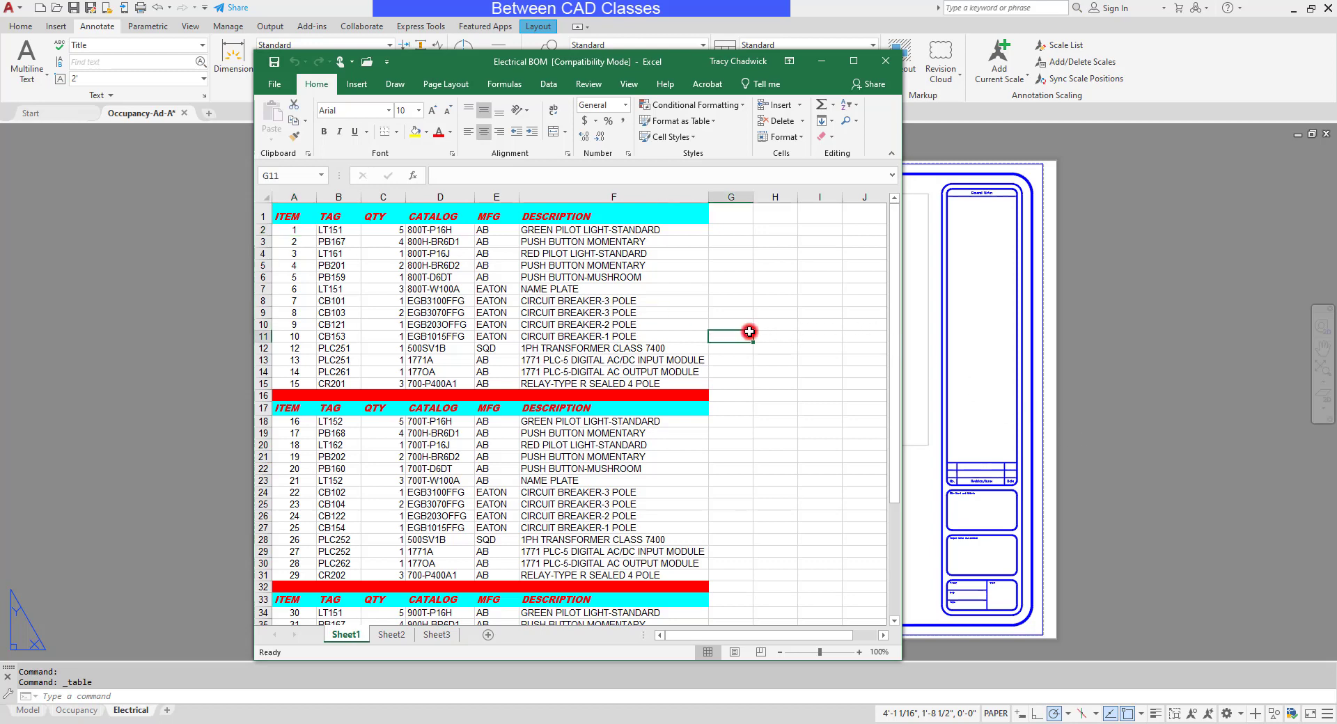
{"action": "scroll", "coordinate": [762, 403], "scroll_direction": "down", "scroll_amount": 5}
{"action": "scroll", "coordinate": [762, 403], "scroll_direction": "down", "scroll_amount": 3}
{"action": "scroll", "coordinate": [755, 400], "scroll_direction": "up", "scroll_amount": 8}
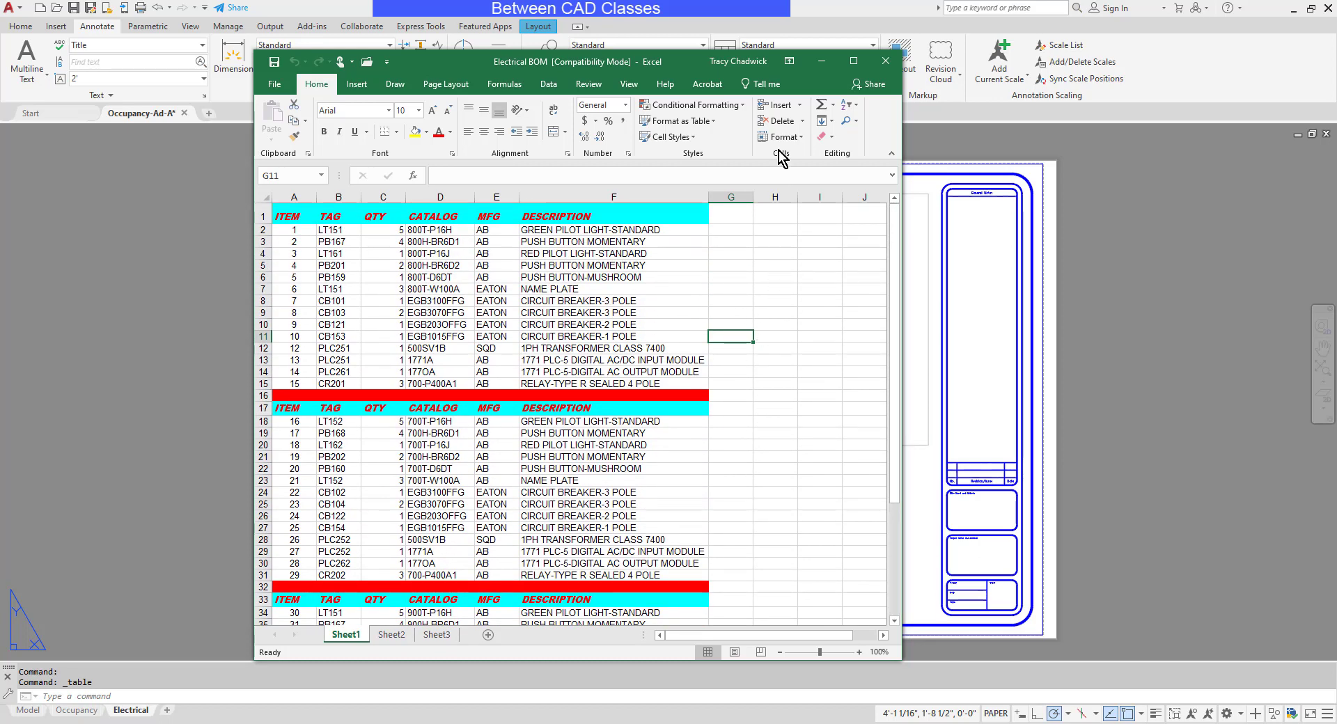
{"action": "left_click", "coordinate": [821, 62]}
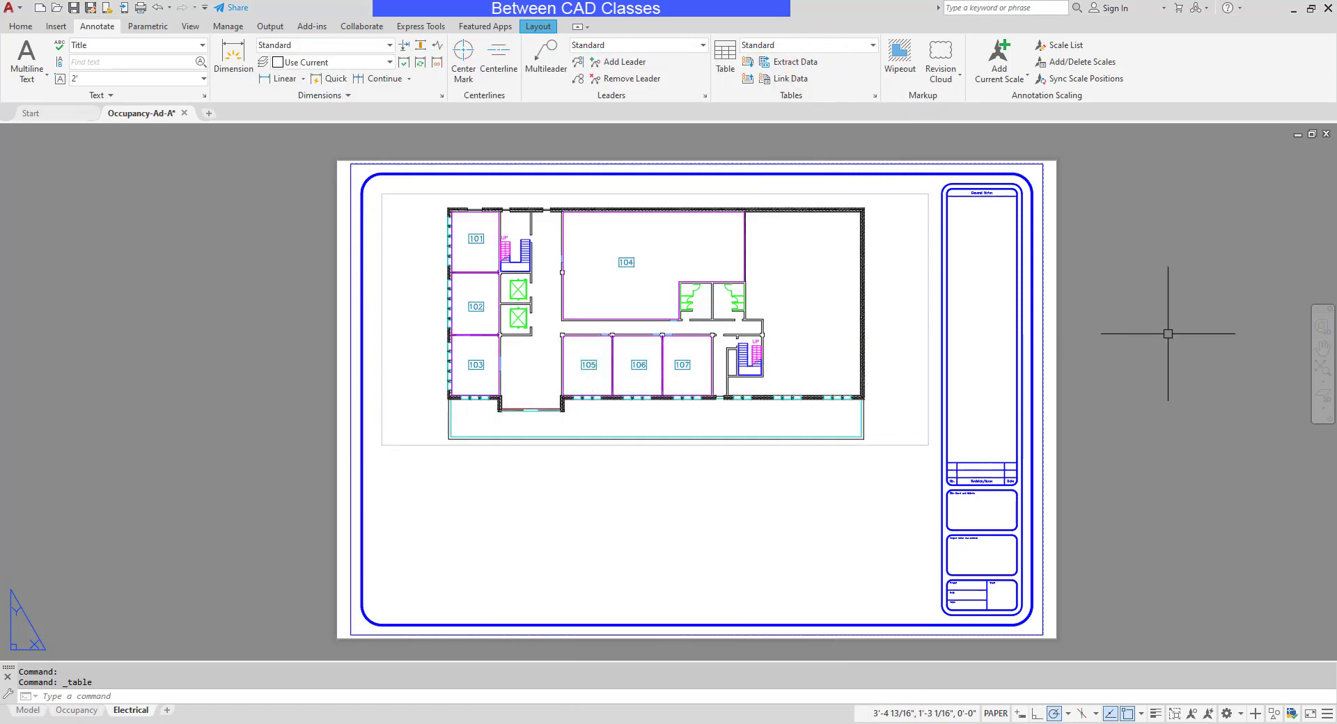
Step: Start a new table set to 'From a data link' and list the available links
{"action": "left_click", "coordinate": [725, 70]}
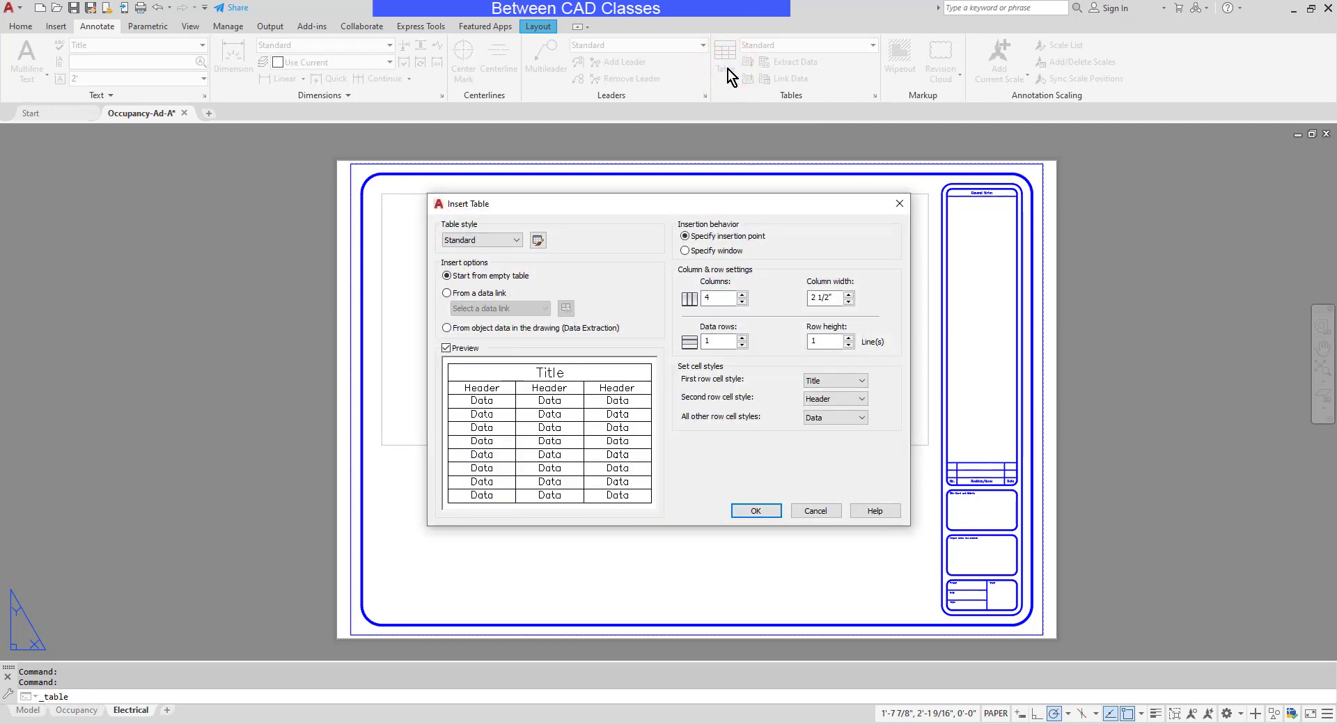
{"action": "left_click", "coordinate": [446, 293]}
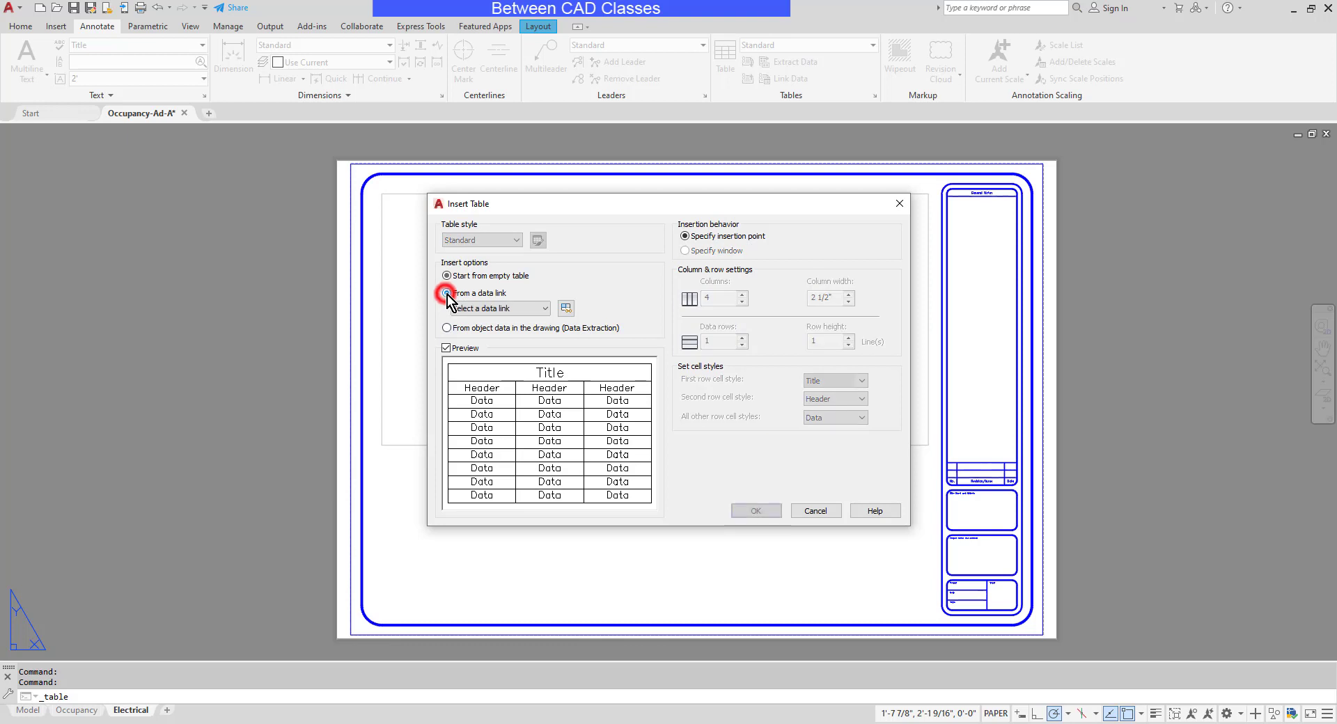
{"action": "left_click", "coordinate": [543, 308]}
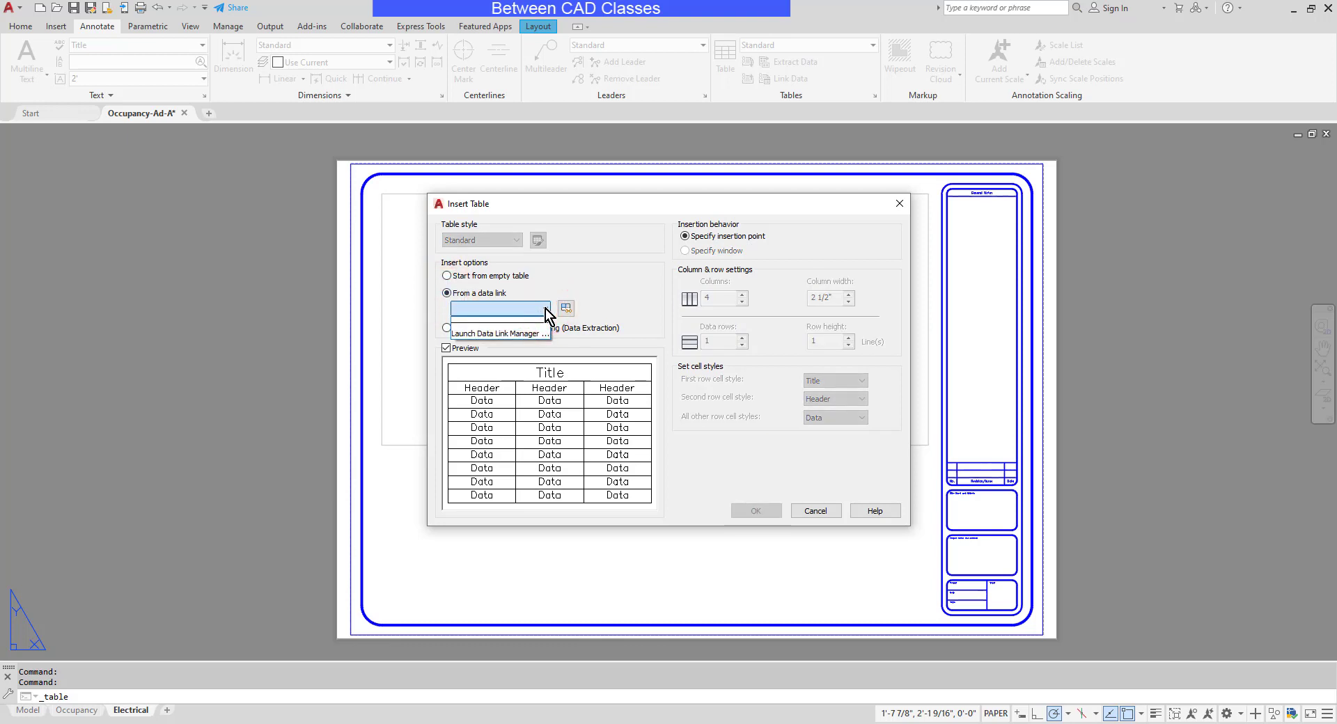
Step: In the Data Link Manager, create a new Excel data link named BOM
{"action": "left_click", "coordinate": [516, 335]}
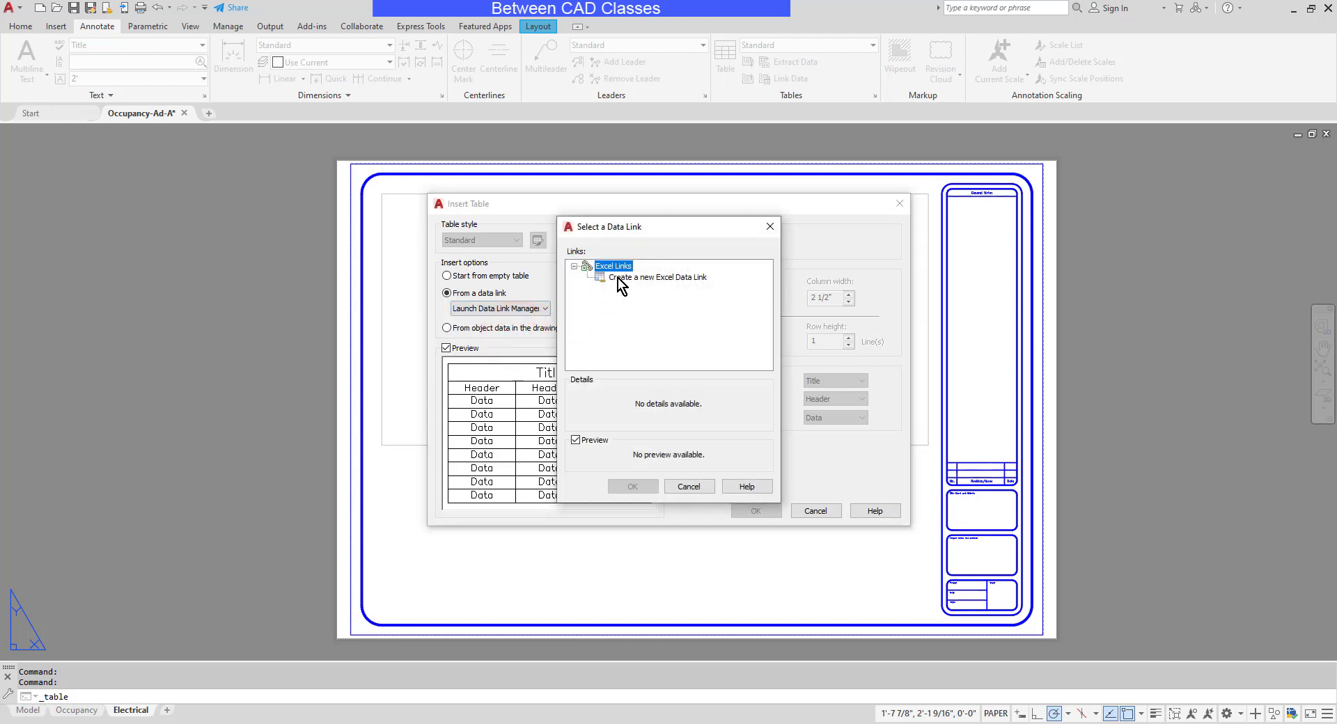
{"action": "left_click", "coordinate": [636, 277]}
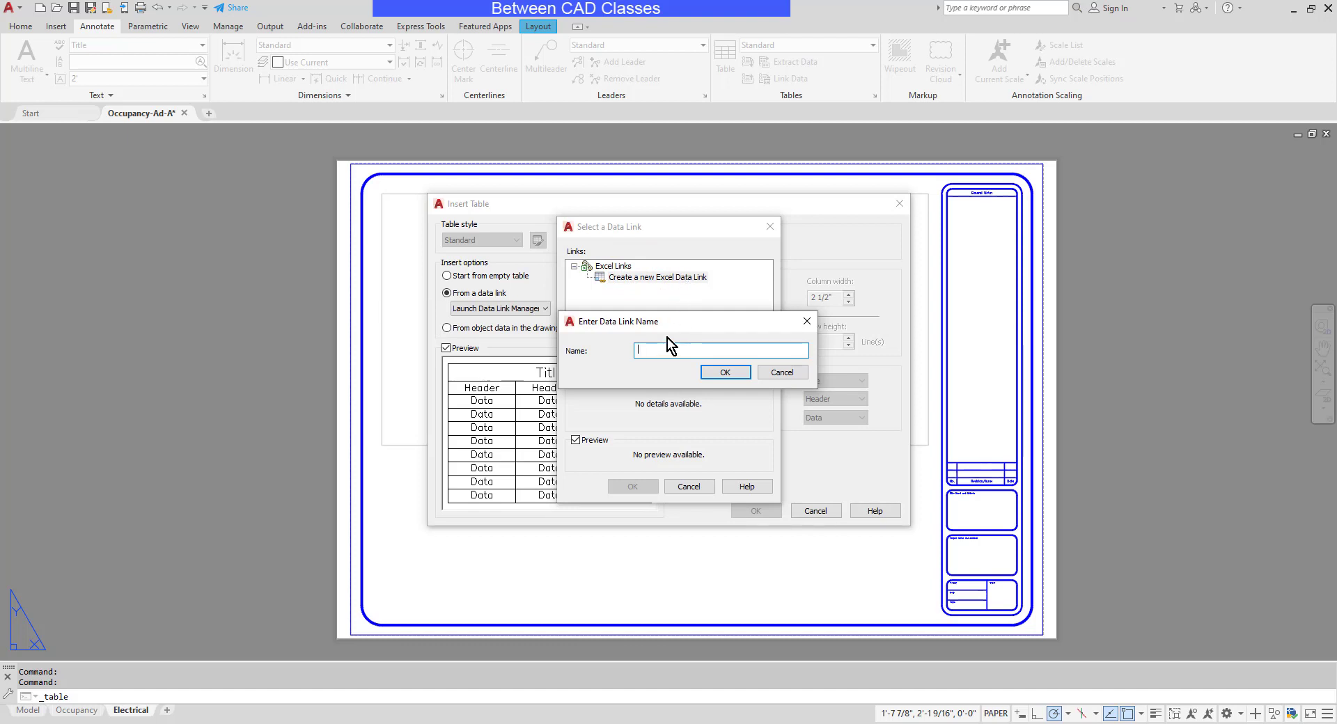
{"action": "type", "text": "OM"}
{"action": "left_click", "coordinate": [734, 374]}
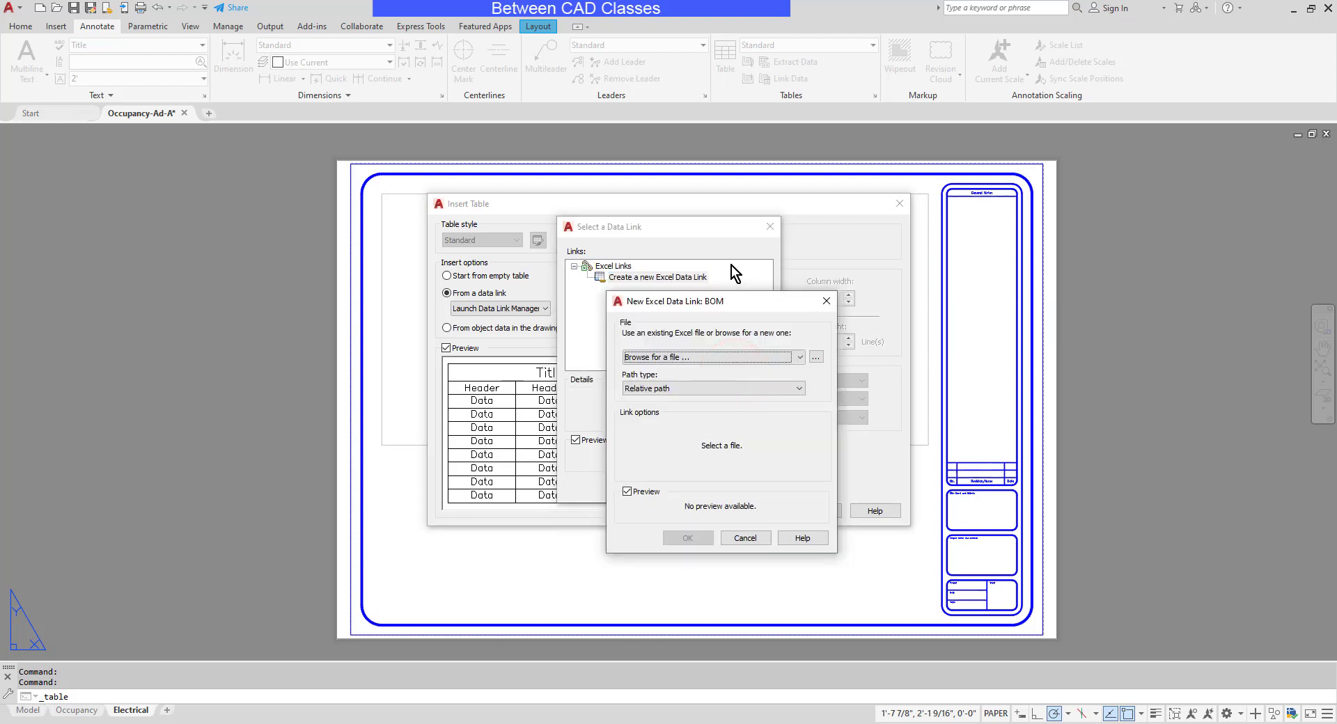
Step: Point the BOM link at the Electrical BOM workbook in the Tables folder
{"action": "left_click", "coordinate": [817, 357]}
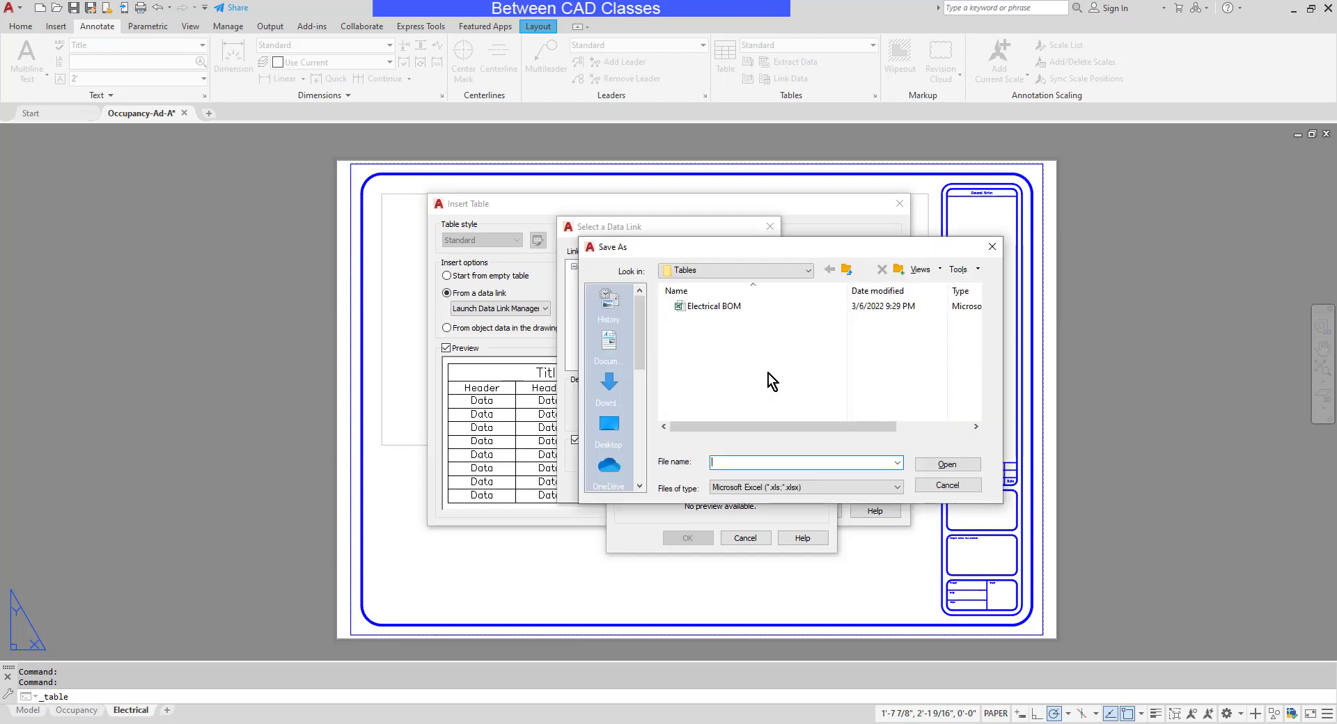
{"action": "left_click", "coordinate": [712, 308]}
{"action": "left_click", "coordinate": [945, 464]}
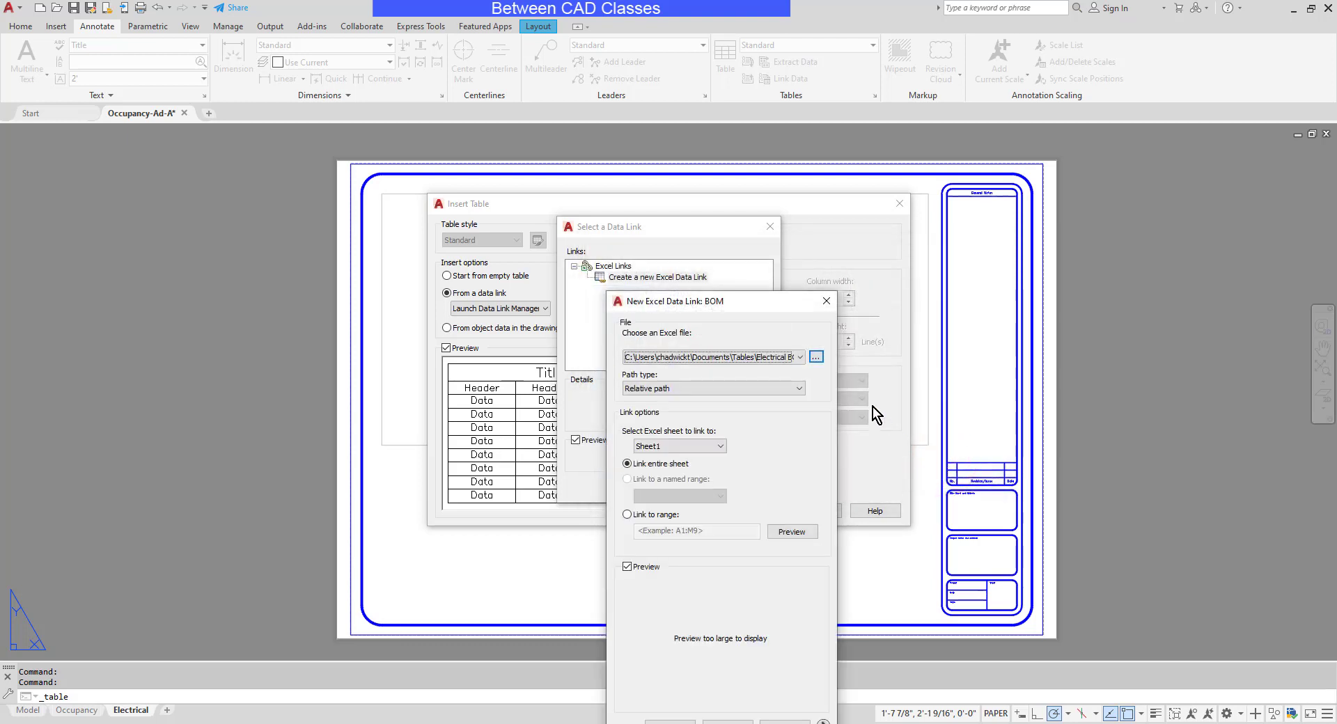
Step: Keep Sheet1 with 'Link entire sheet' and save the BOM data link
{"action": "left_click_drag", "start_coordinate": [735, 308], "coordinate": [718, 211]}
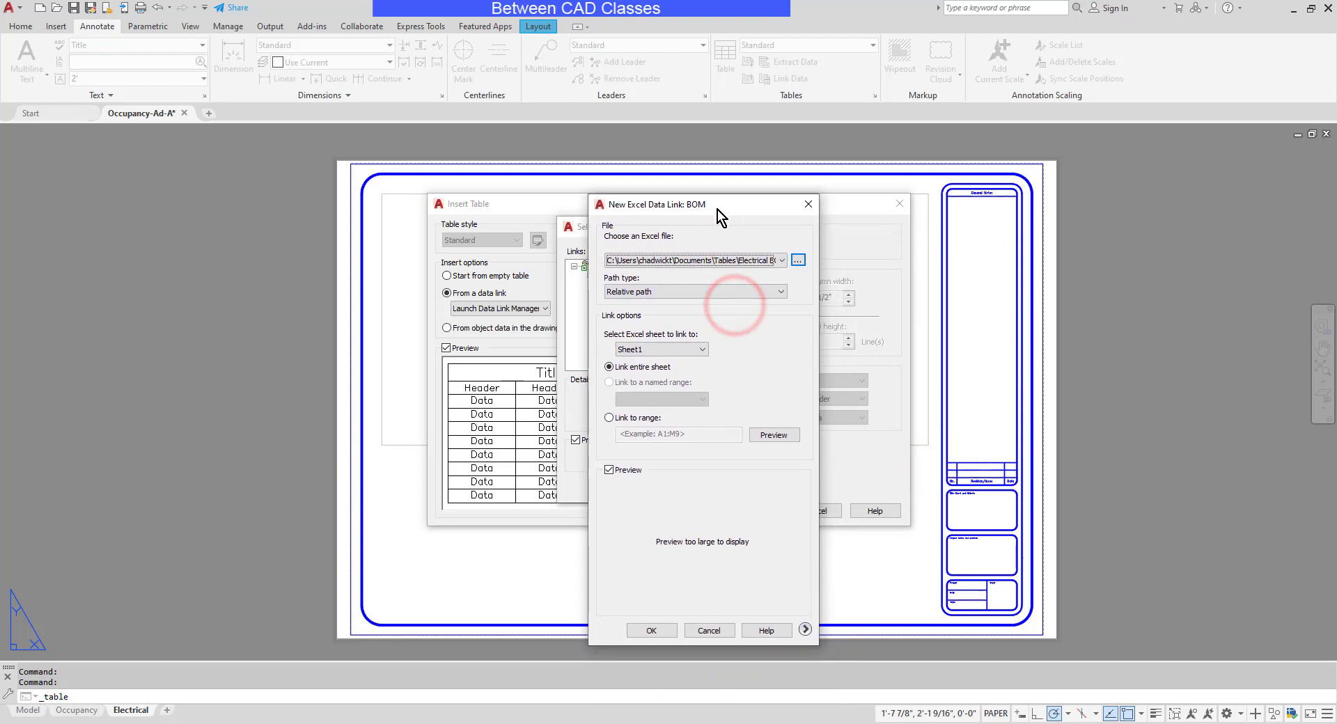
{"action": "left_click", "coordinate": [701, 349]}
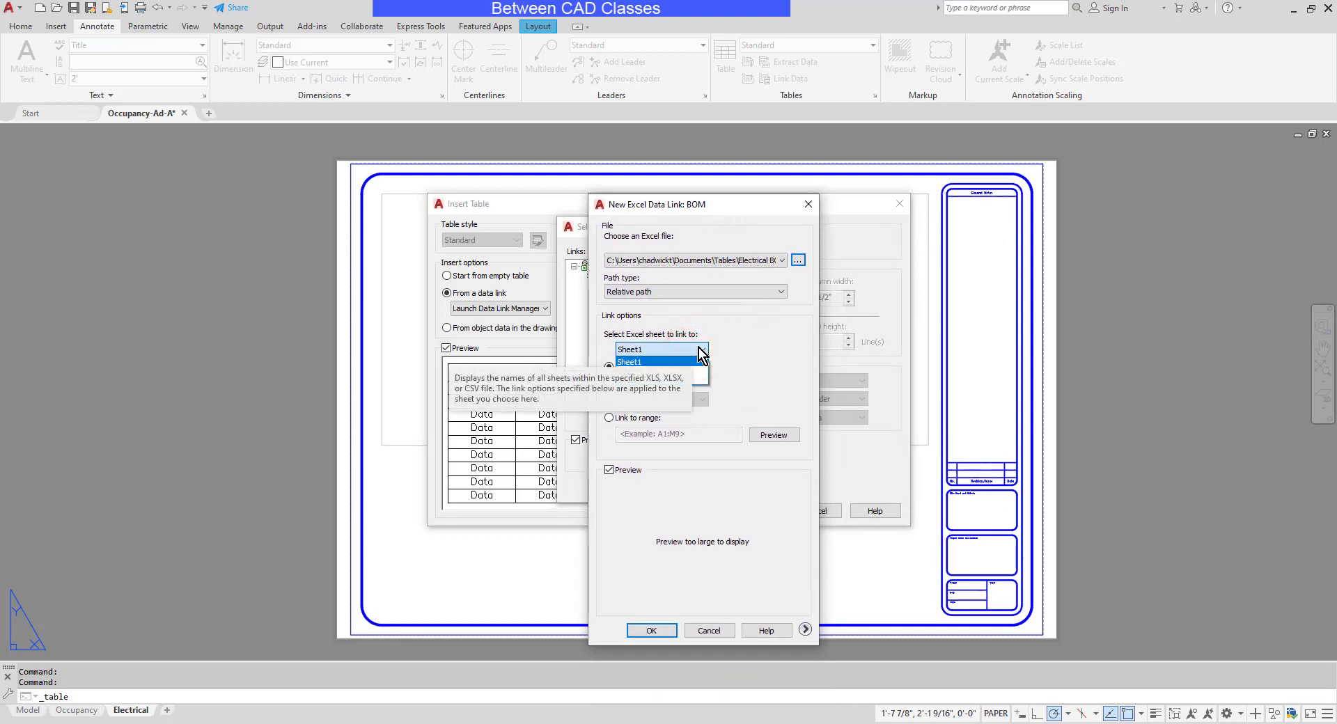
{"action": "left_click", "coordinate": [696, 349]}
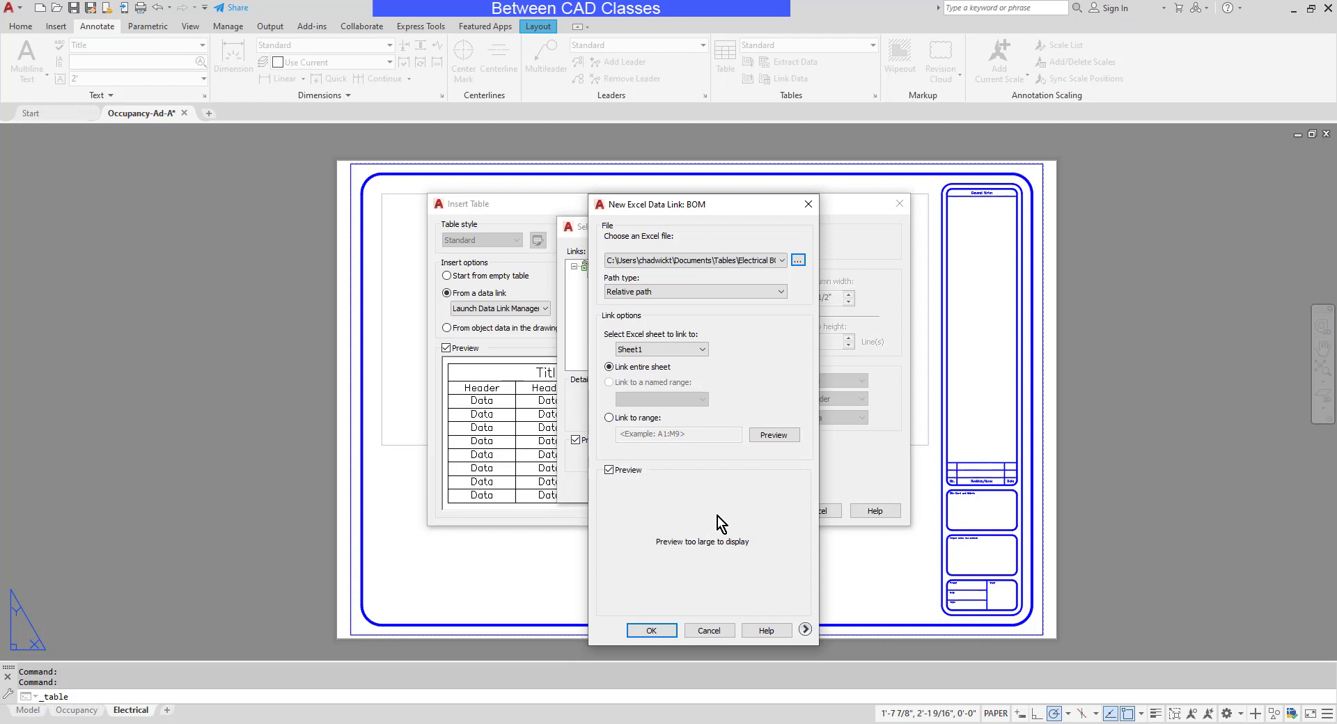
{"action": "left_click", "coordinate": [659, 630]}
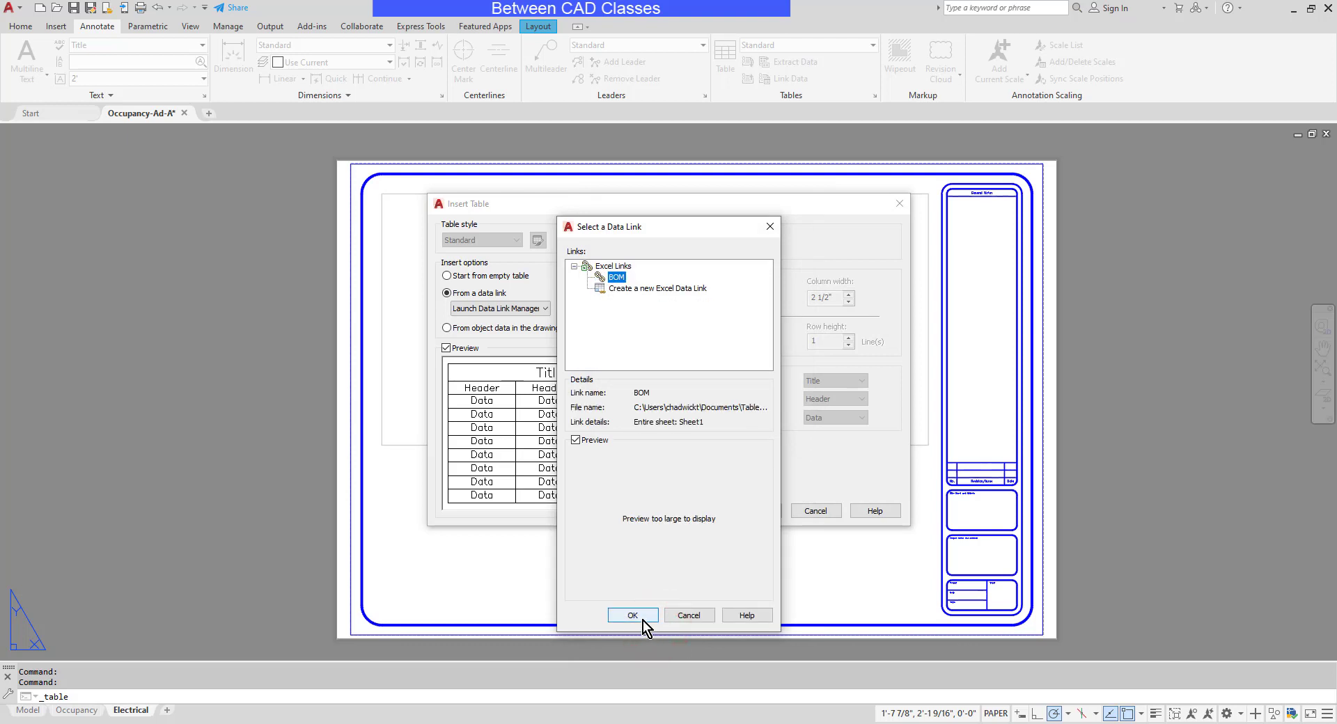
Step: Insert the BOM-linked table below the floor-plan viewport's lower-left corner and select it
{"action": "left_click", "coordinate": [642, 619]}
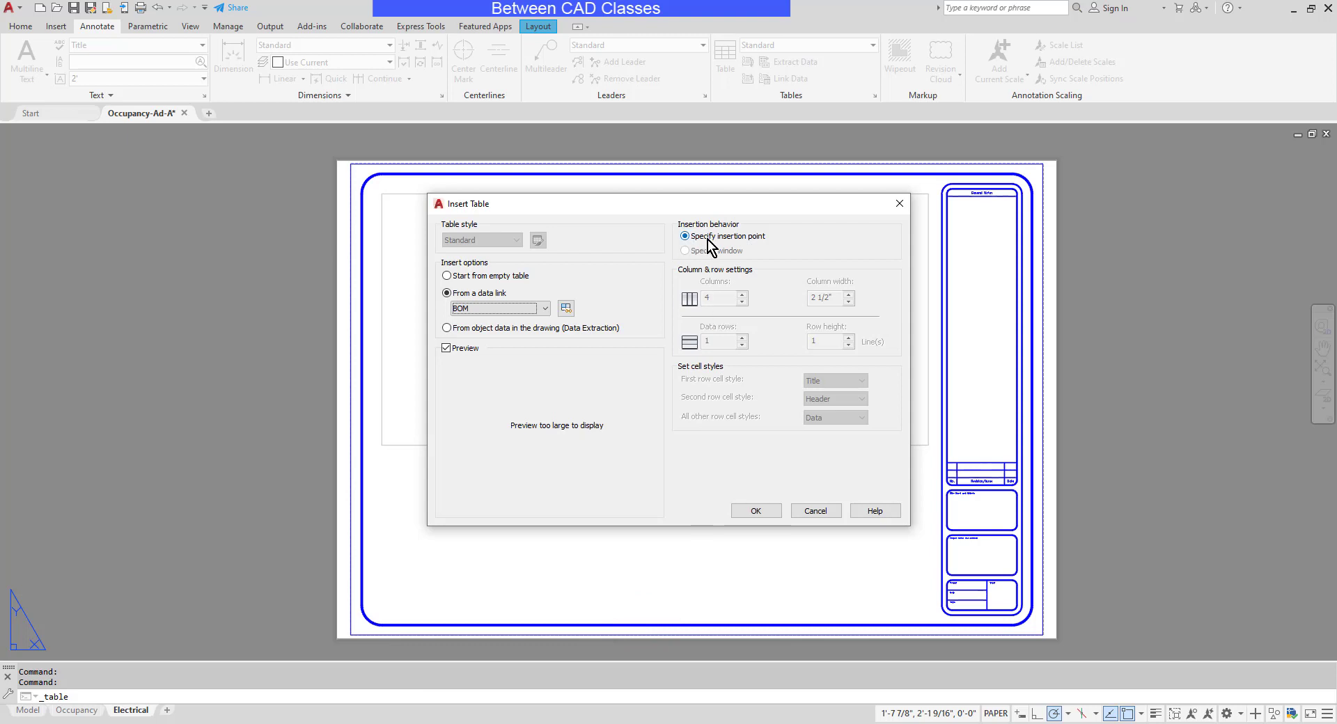
{"action": "left_click", "coordinate": [769, 513]}
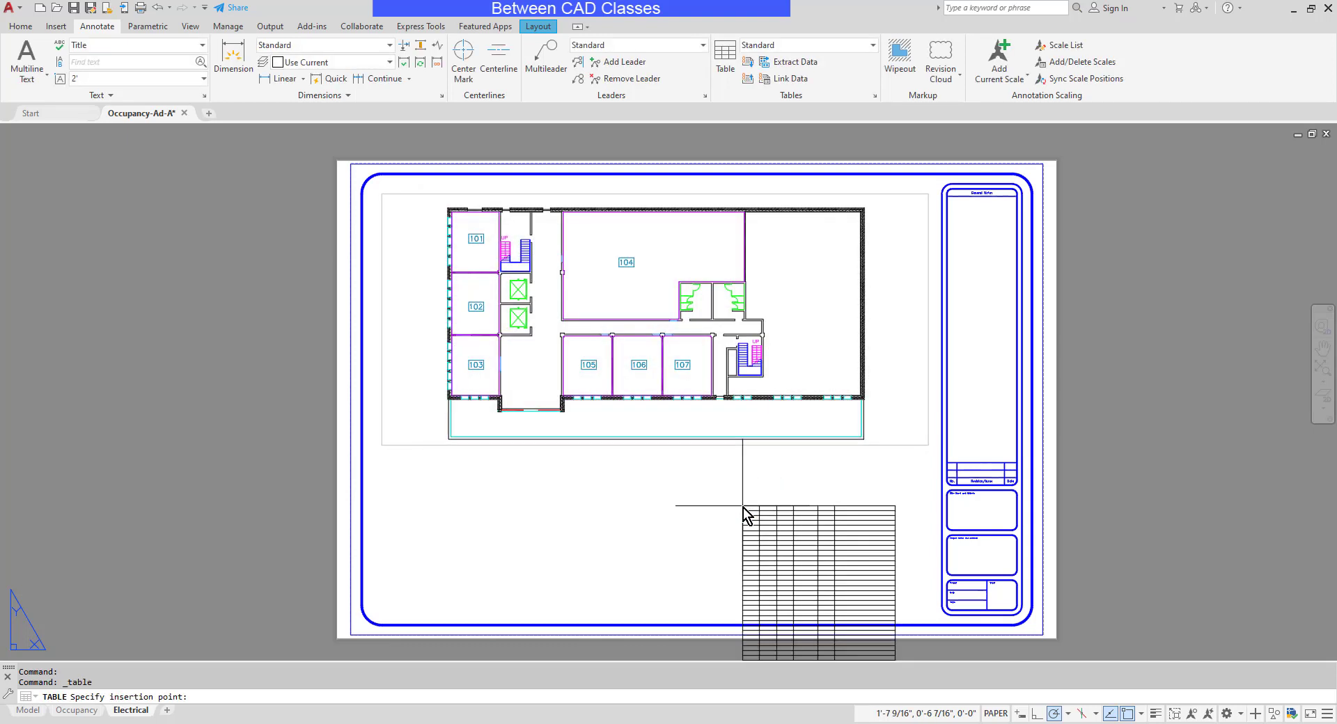
{"action": "left_click", "coordinate": [435, 460]}
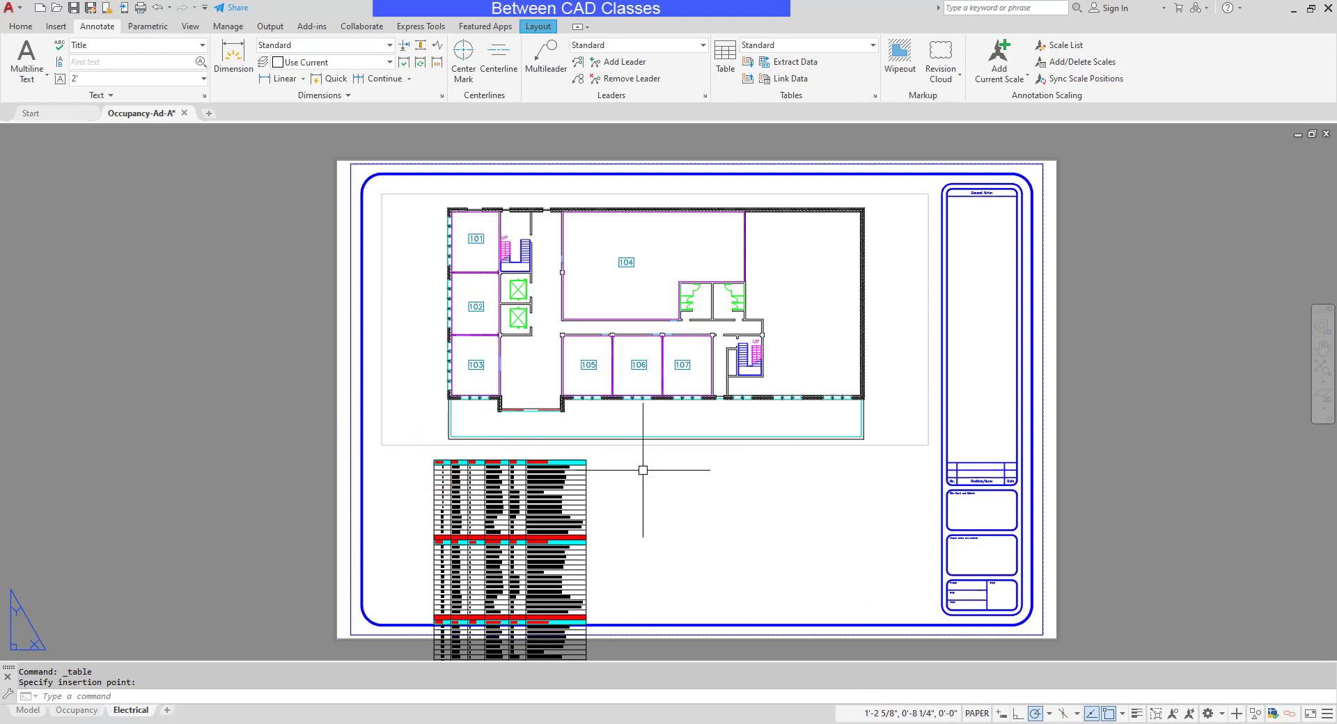
{"action": "middle_click_drag", "start_coordinate": [642, 470], "coordinate": [627, 343]}
{"action": "left_click", "coordinate": [618, 355]}
{"action": "left_click", "coordinate": [562, 378]}
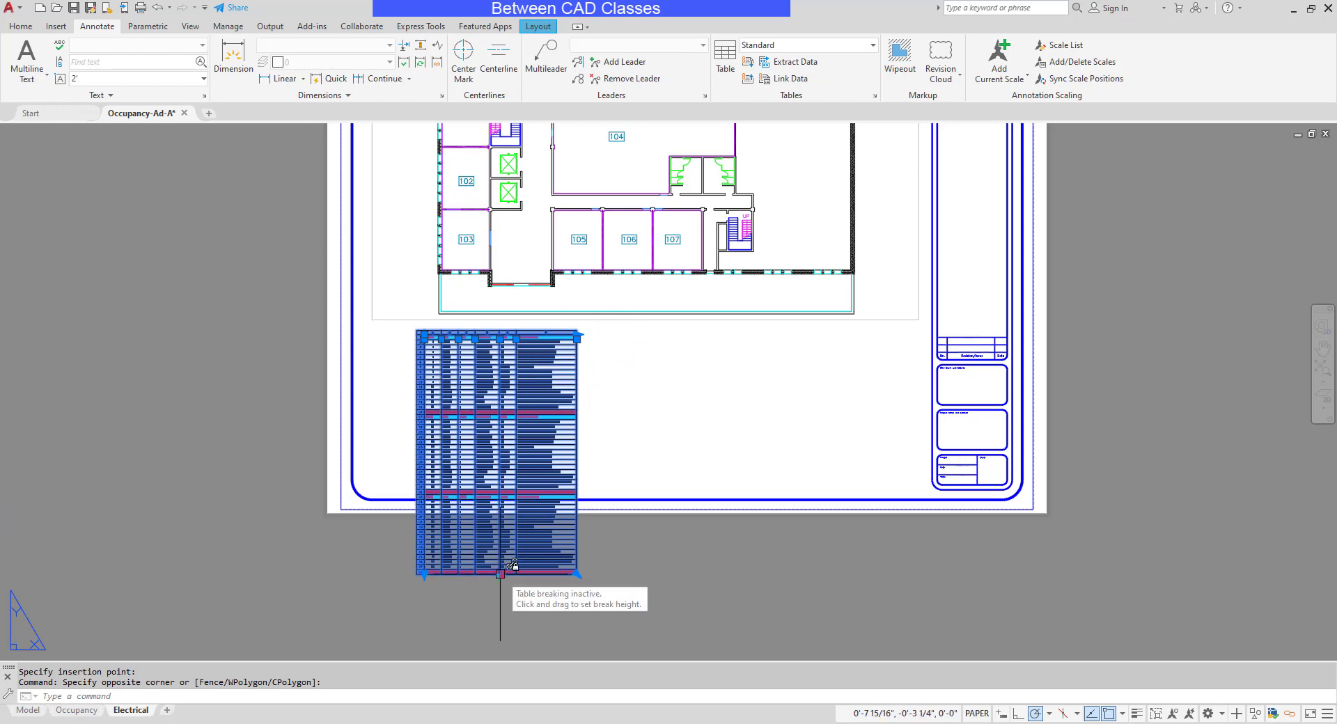
Step: Break the BOM table at row 16 into three side-by-side sections with repeated headers
{"action": "left_click", "coordinate": [499, 575]}
{"action": "scroll", "coordinate": [502, 414], "scroll_direction": "up", "scroll_amount": 6}
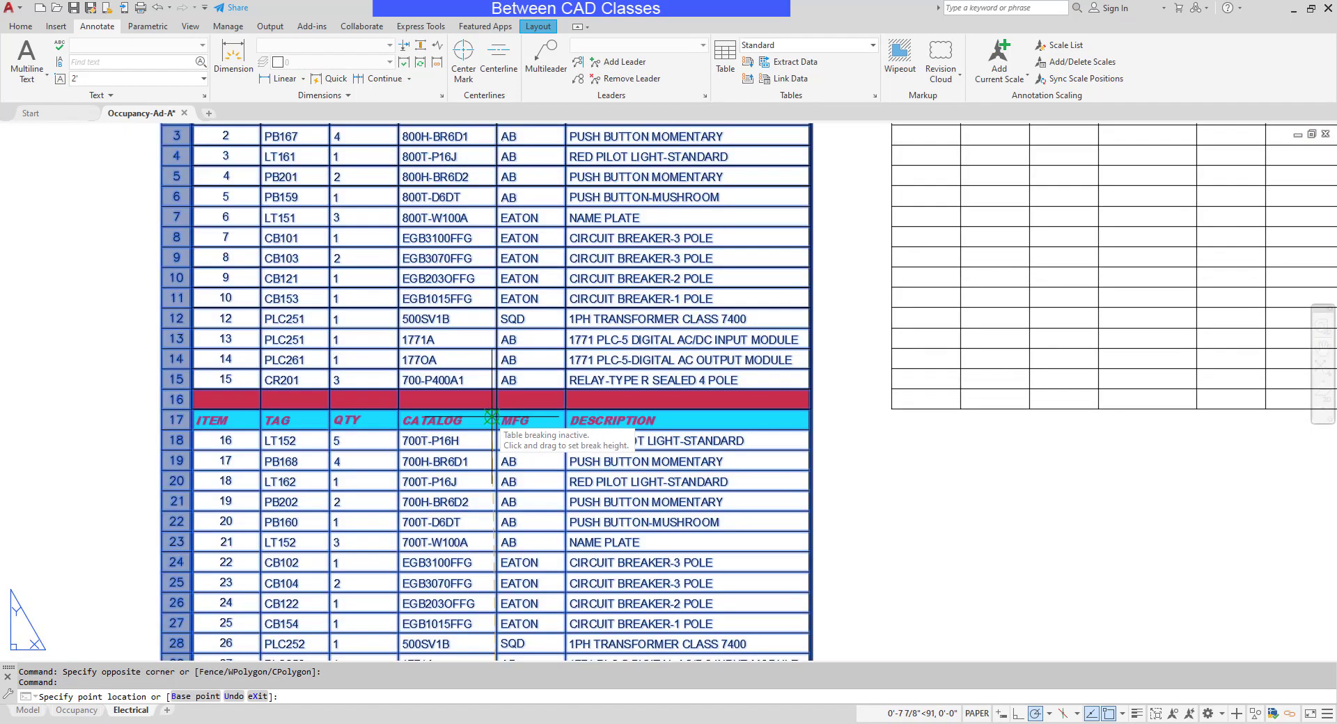
{"action": "left_click", "coordinate": [492, 403]}
{"action": "scroll", "coordinate": [495, 403], "scroll_direction": "down", "scroll_amount": 5}
{"action": "scroll", "coordinate": [748, 485], "scroll_direction": "up", "scroll_amount": 2}
{"action": "middle_click_drag", "start_coordinate": [843, 470], "coordinate": [663, 463]}
{"action": "key", "text": "Escape"}
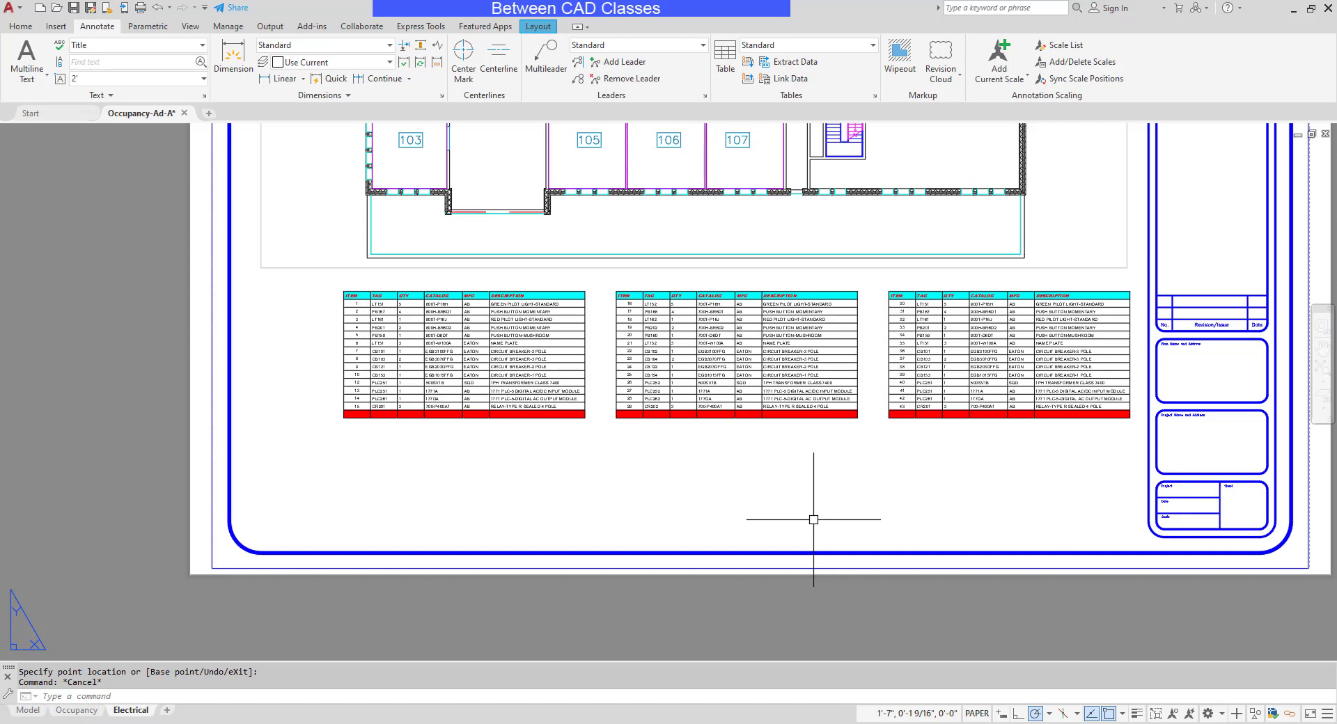
Step: Bring the Electrical BOM workbook back up in Excel
{"action": "scroll", "coordinate": [732, 494], "scroll_direction": "up", "scroll_amount": 2}
{"action": "left_click", "coordinate": [732, 494]}
{"action": "key", "text": "alt+Tab"}
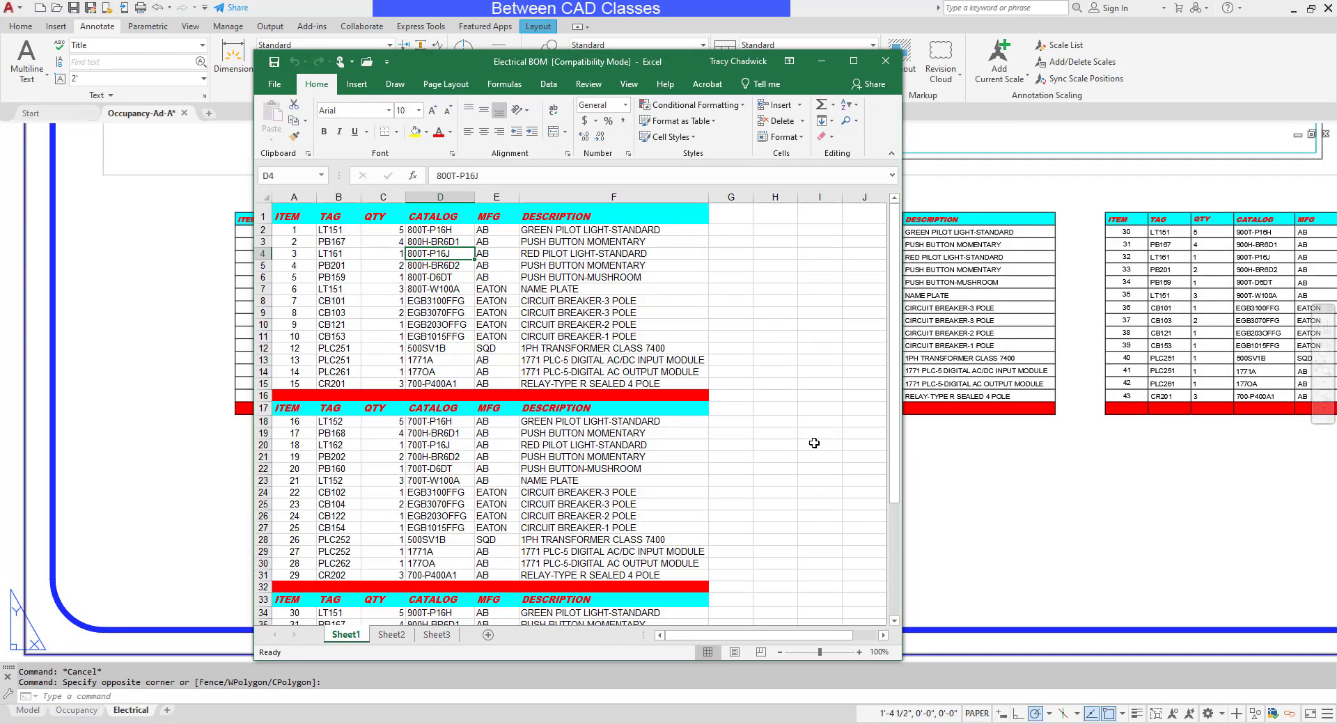
{"action": "left_click", "coordinate": [815, 441]}
Step: Fill BCC into MFG cells E2:E15, then save and close the workbook
{"action": "left_click_drag", "start_coordinate": [496, 230], "coordinate": [504, 385]}
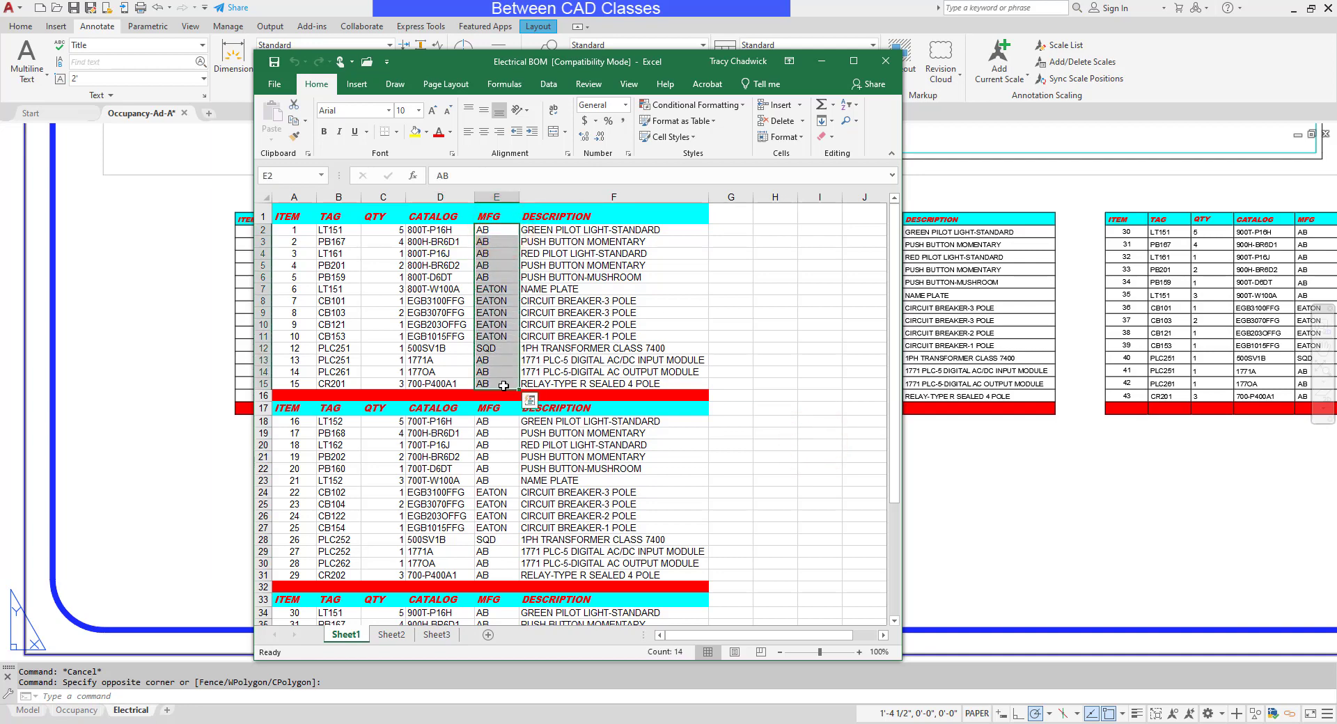
{"action": "type", "text": "BCC"}
{"action": "key", "text": "ctrl+Return"}
{"action": "left_click", "coordinate": [566, 301]}
{"action": "left_click", "coordinate": [274, 64]}
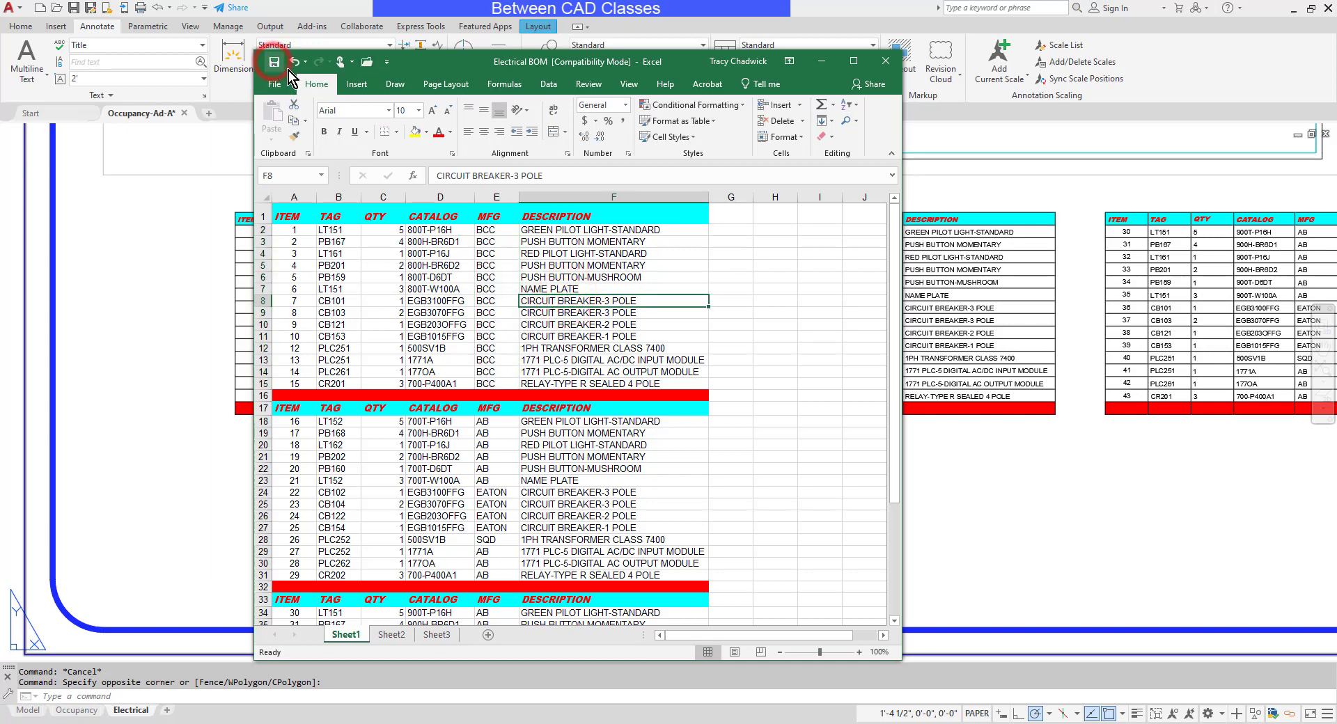
{"action": "left_click", "coordinate": [885, 68]}
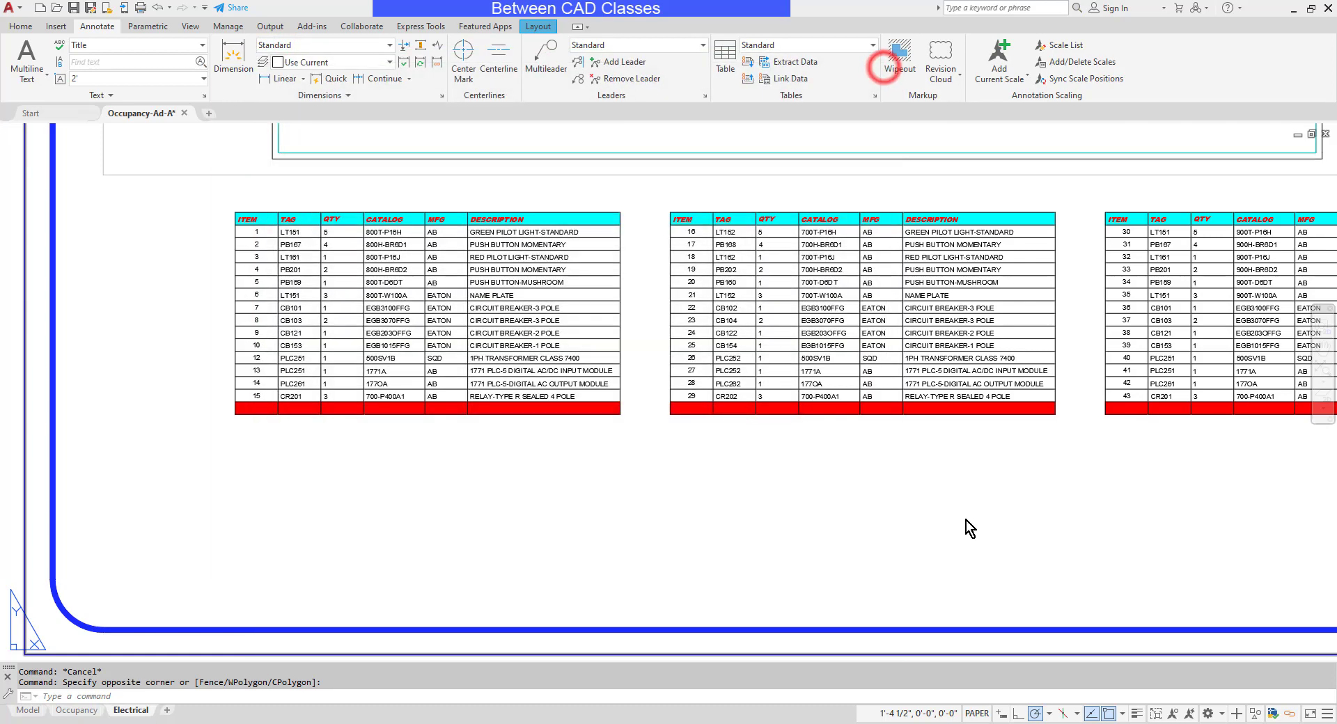
Step: Return to AutoCAD and run DATALINKUPDATE from the BOM 'Data Link Has Changed' alert
{"action": "left_click", "coordinate": [974, 517]}
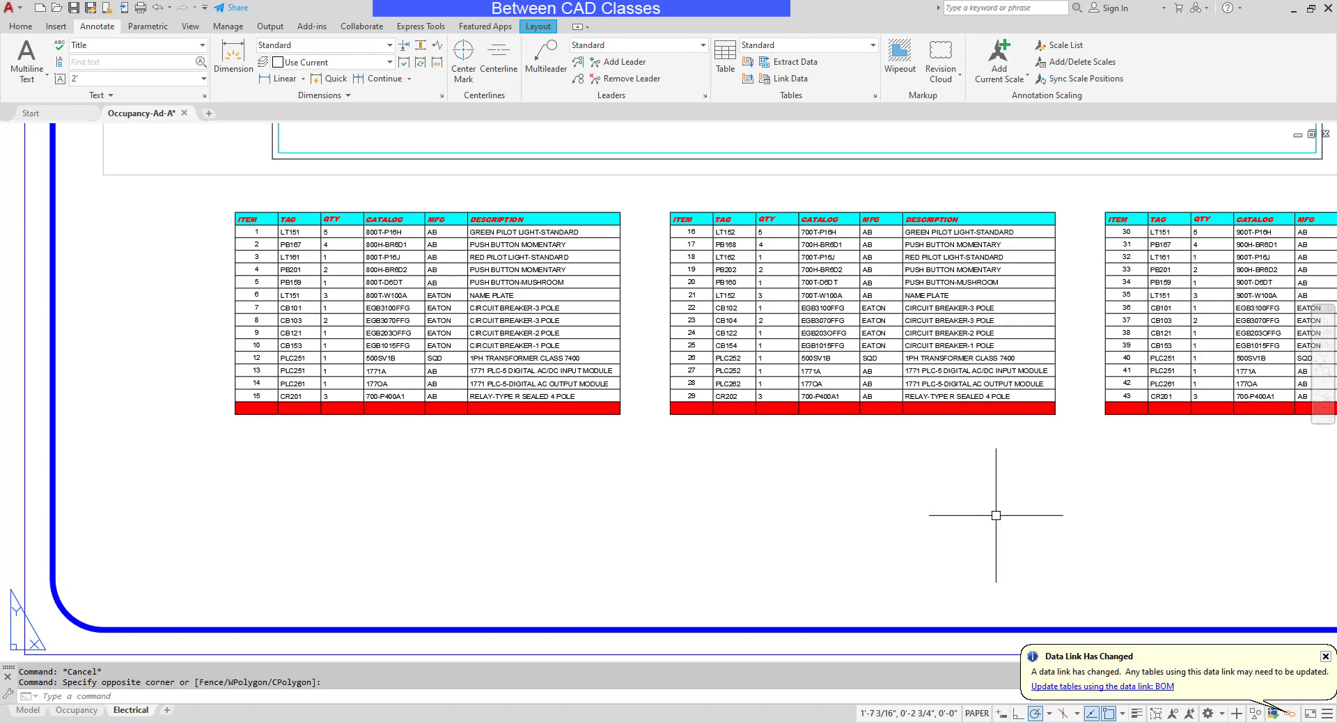
{"action": "left_click", "coordinate": [1114, 688]}
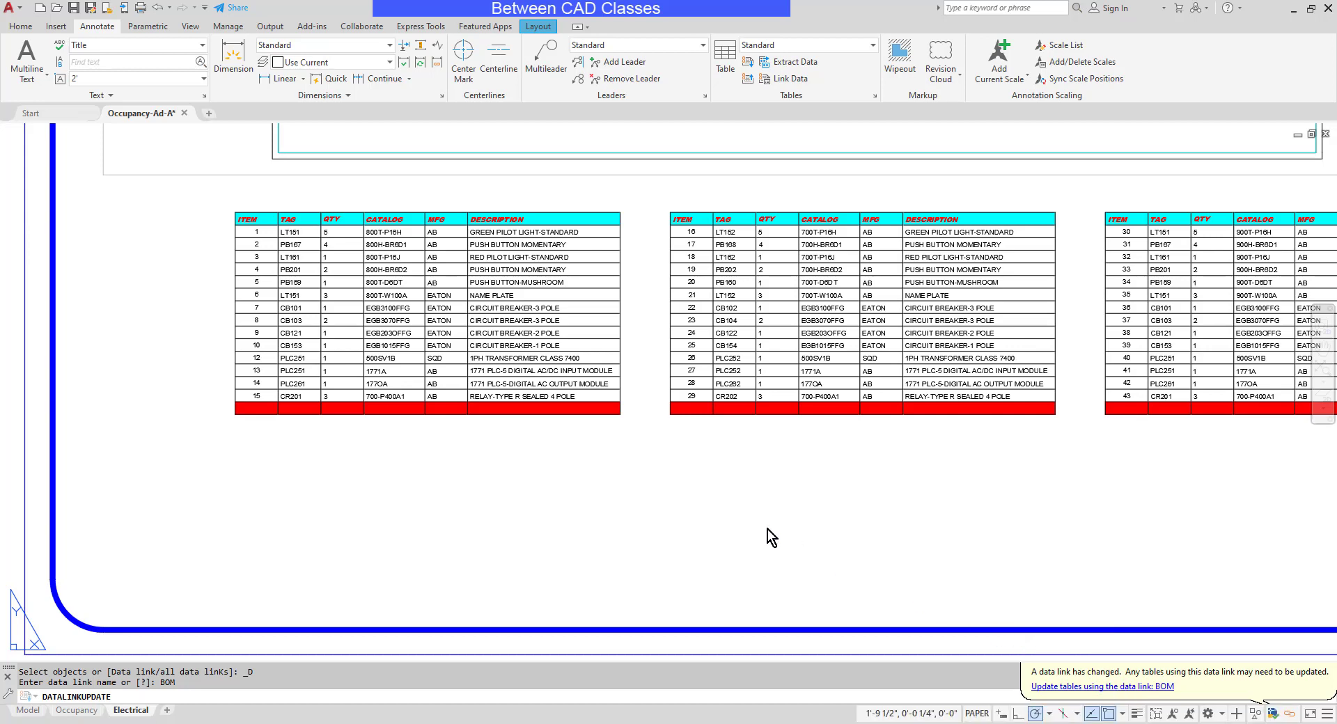
Step: Update the linked table so items 1–15 show BCC, then switch back to Excel
{"action": "left_click", "coordinate": [512, 319]}
{"action": "scroll", "coordinate": [451, 257], "scroll_direction": "up", "scroll_amount": 2}
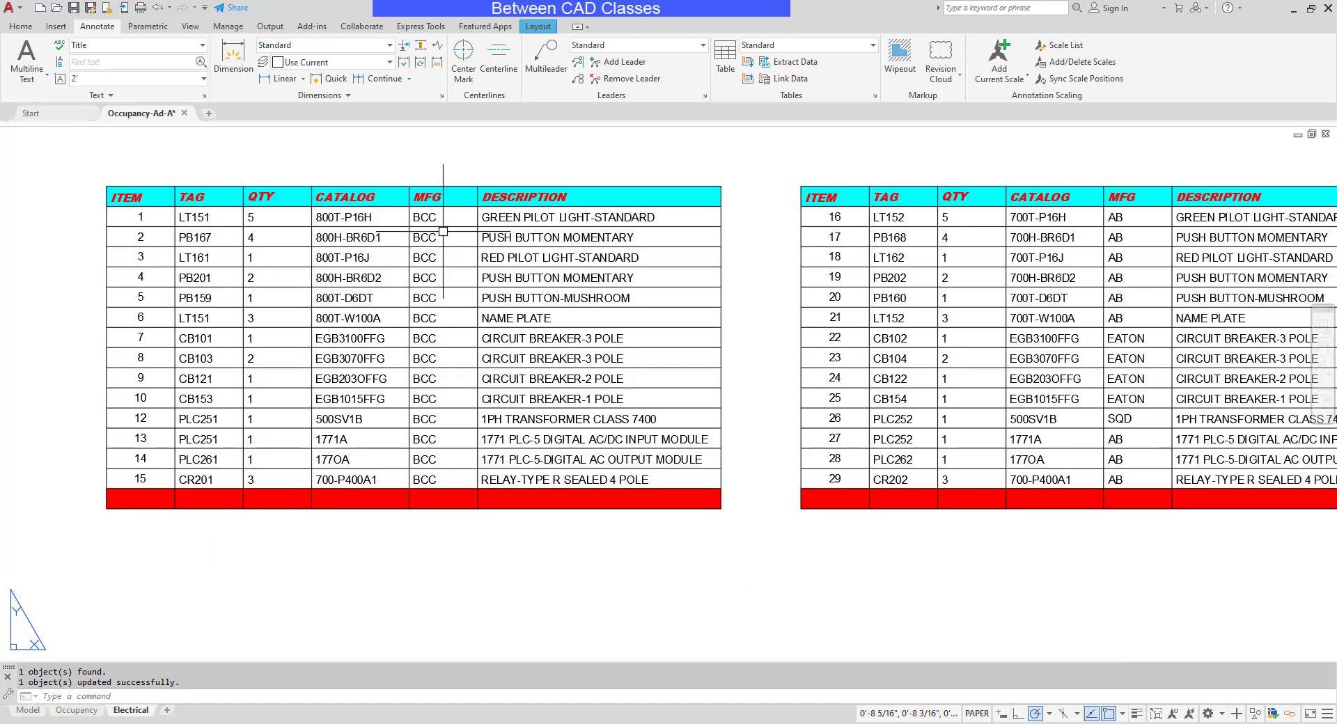
{"action": "key", "text": "Escape"}
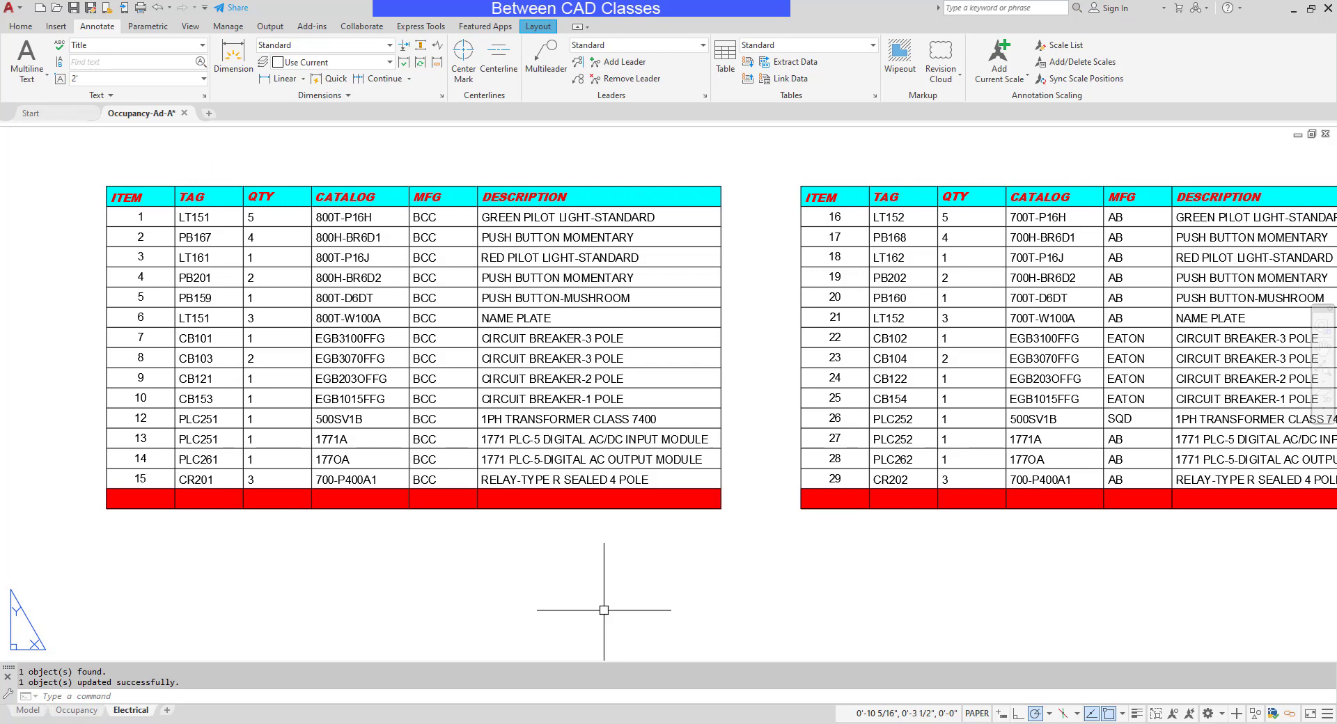
{"action": "key", "text": "alt+Tab"}
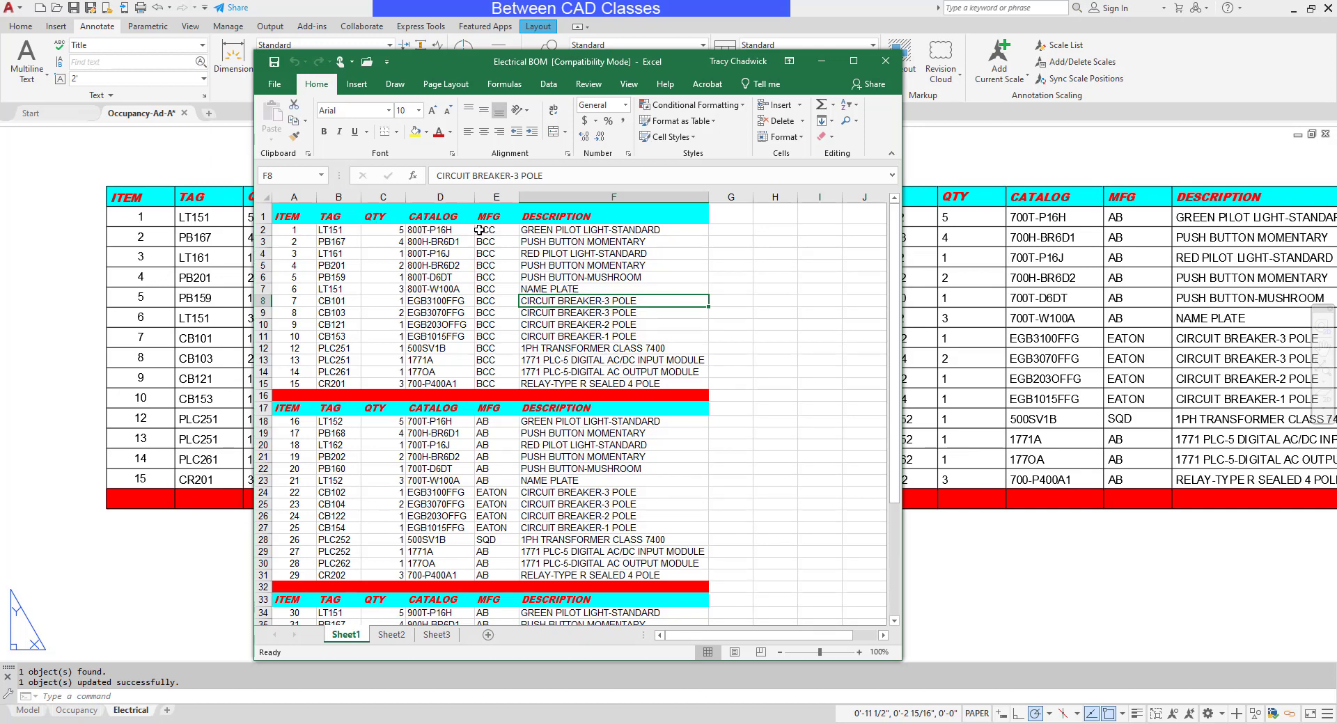
Step: Change LT151's quantity in Excel cell C2 from 5 to 5000
{"action": "left_click", "coordinate": [377, 229]}
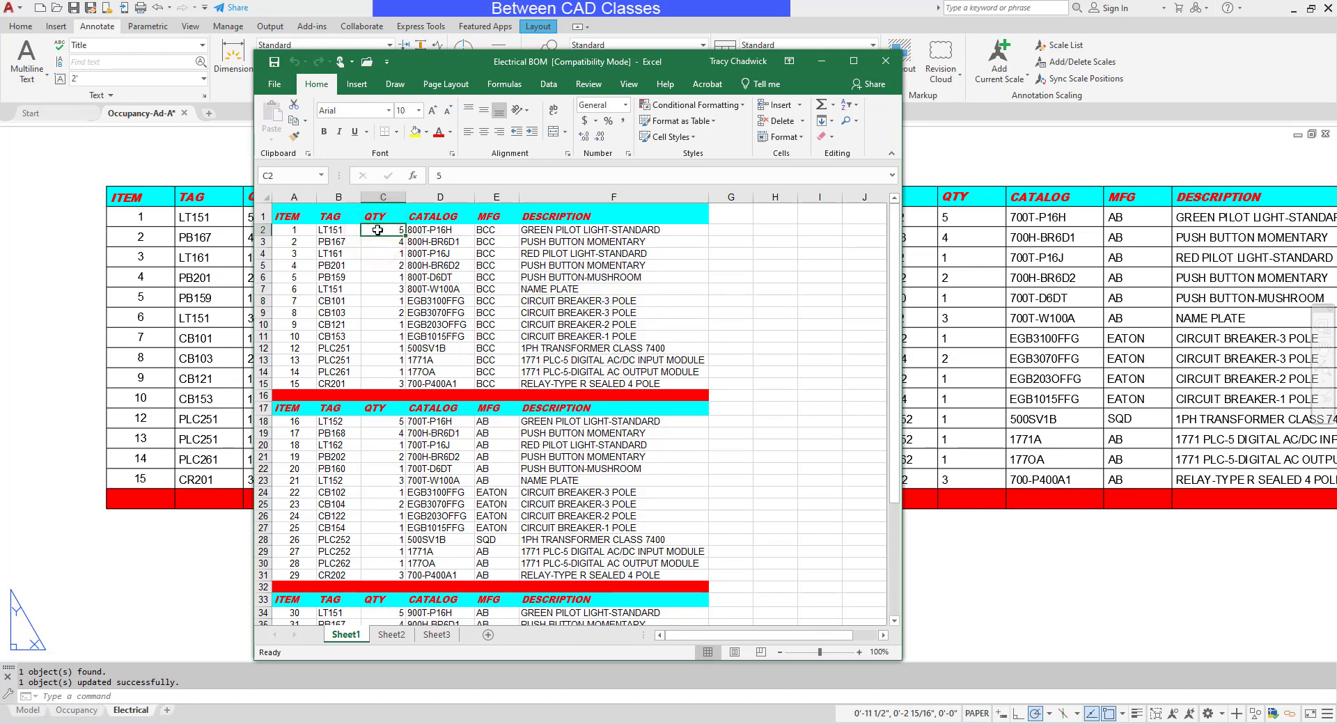
{"action": "type", "text": "5000"}
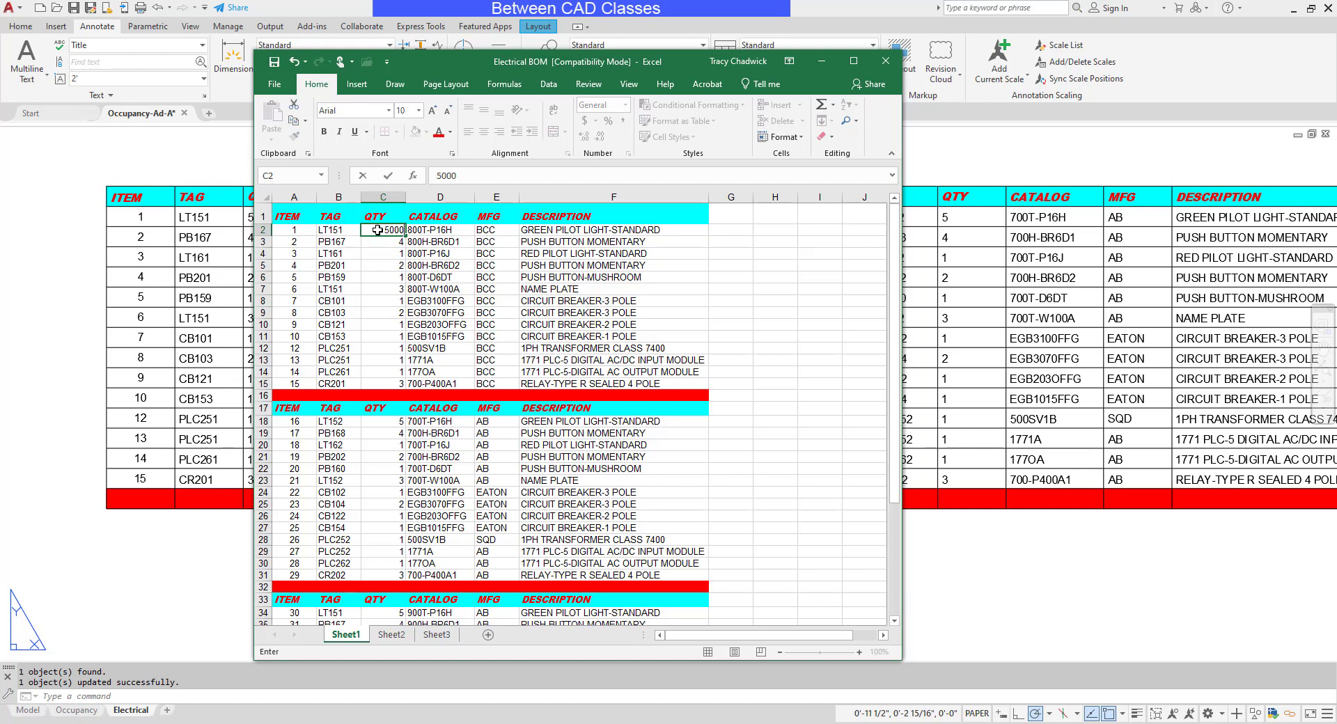
{"action": "key", "text": "Return"}
Step: Save the BOM workbook and minimize Excel to return to the drawing
{"action": "left_click", "coordinate": [279, 63]}
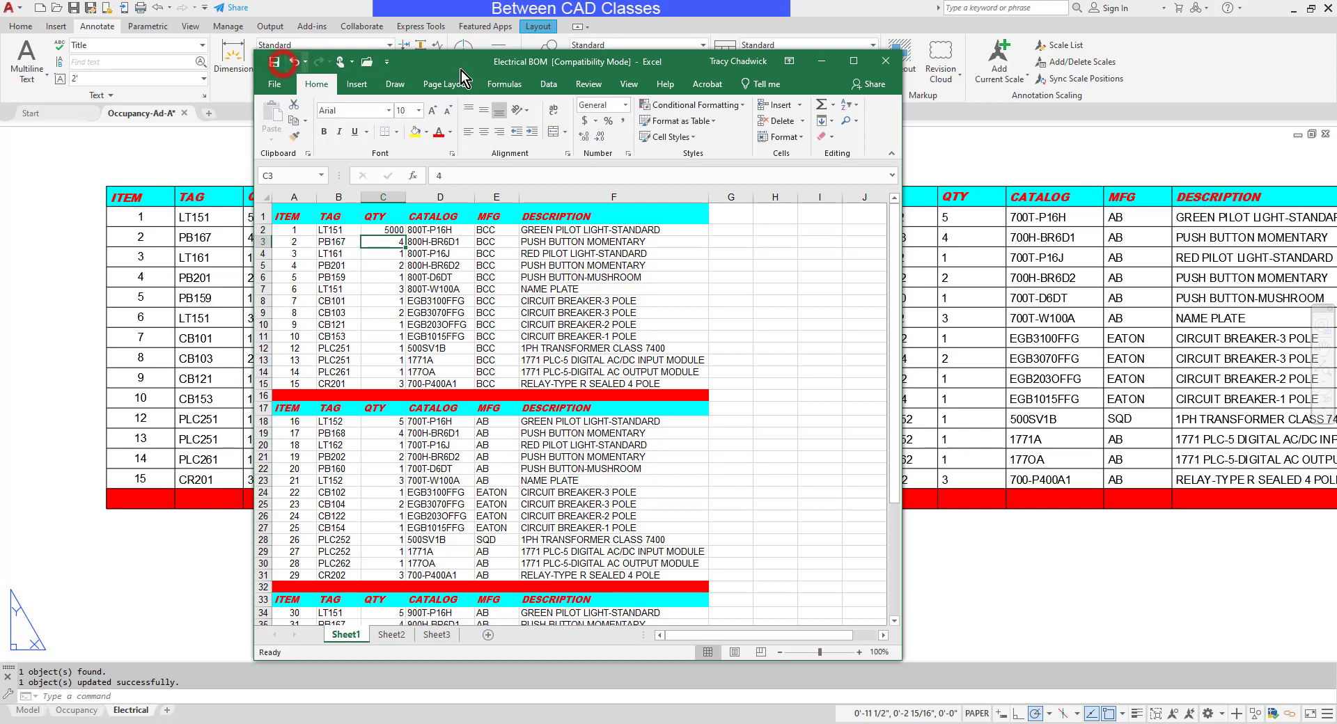
{"action": "left_click", "coordinate": [822, 63]}
{"action": "left_click", "coordinate": [1164, 574]}
{"action": "left_click", "coordinate": [1123, 555]}
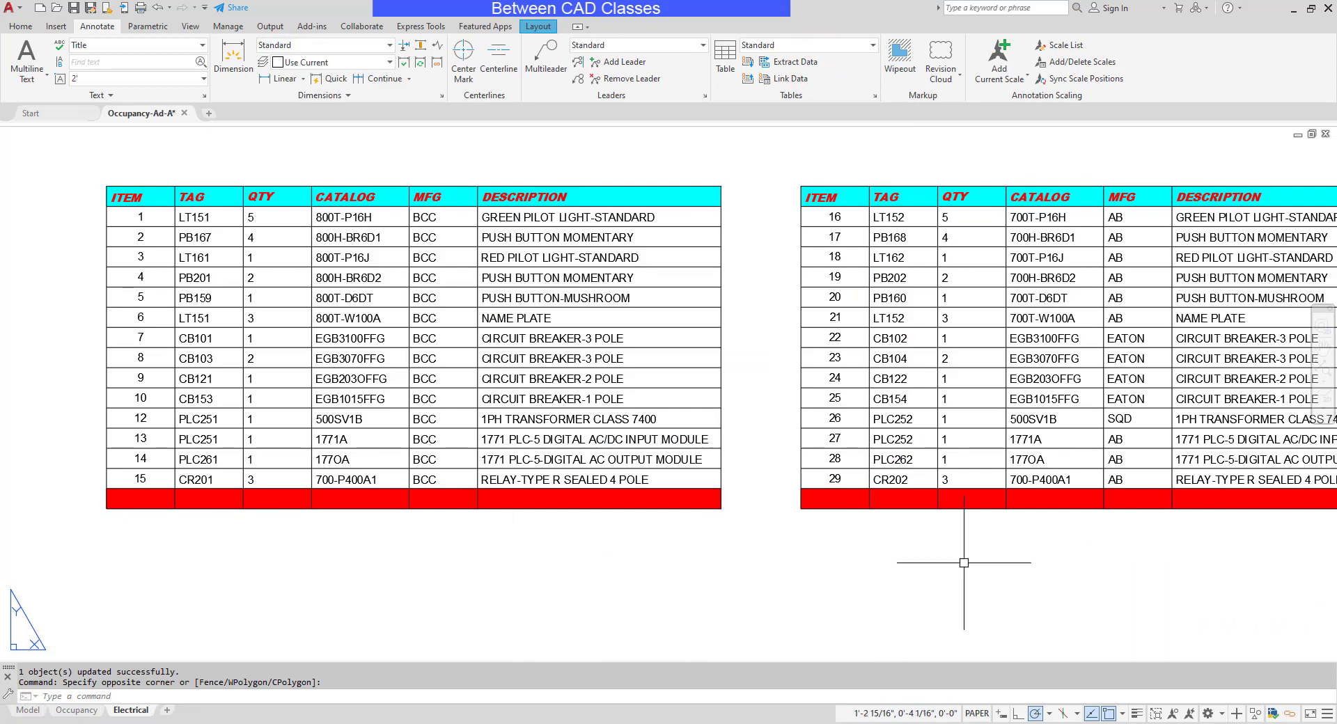
Step: Refresh the left table with Update Table Data Links so item 1 reads 5000, then restore Excel
{"action": "left_click", "coordinate": [745, 542]}
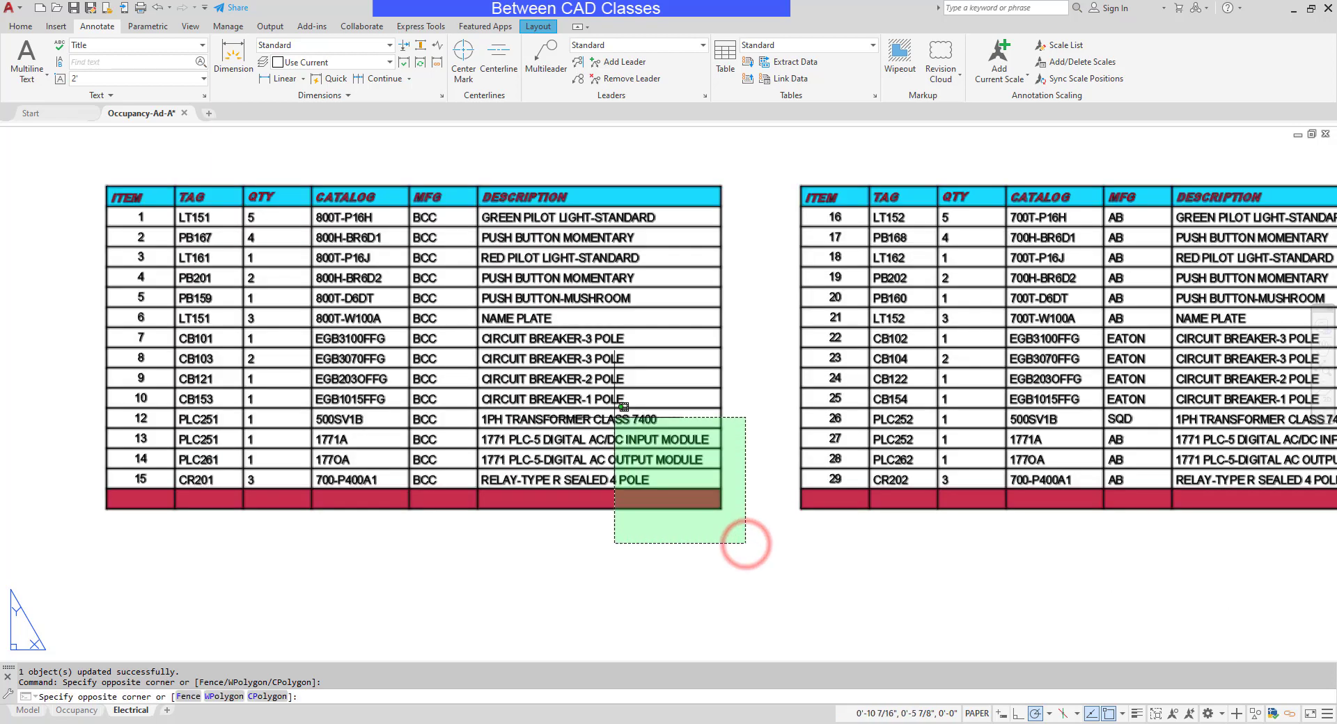
{"action": "left_click", "coordinate": [615, 418]}
{"action": "right_click", "coordinate": [614, 418]}
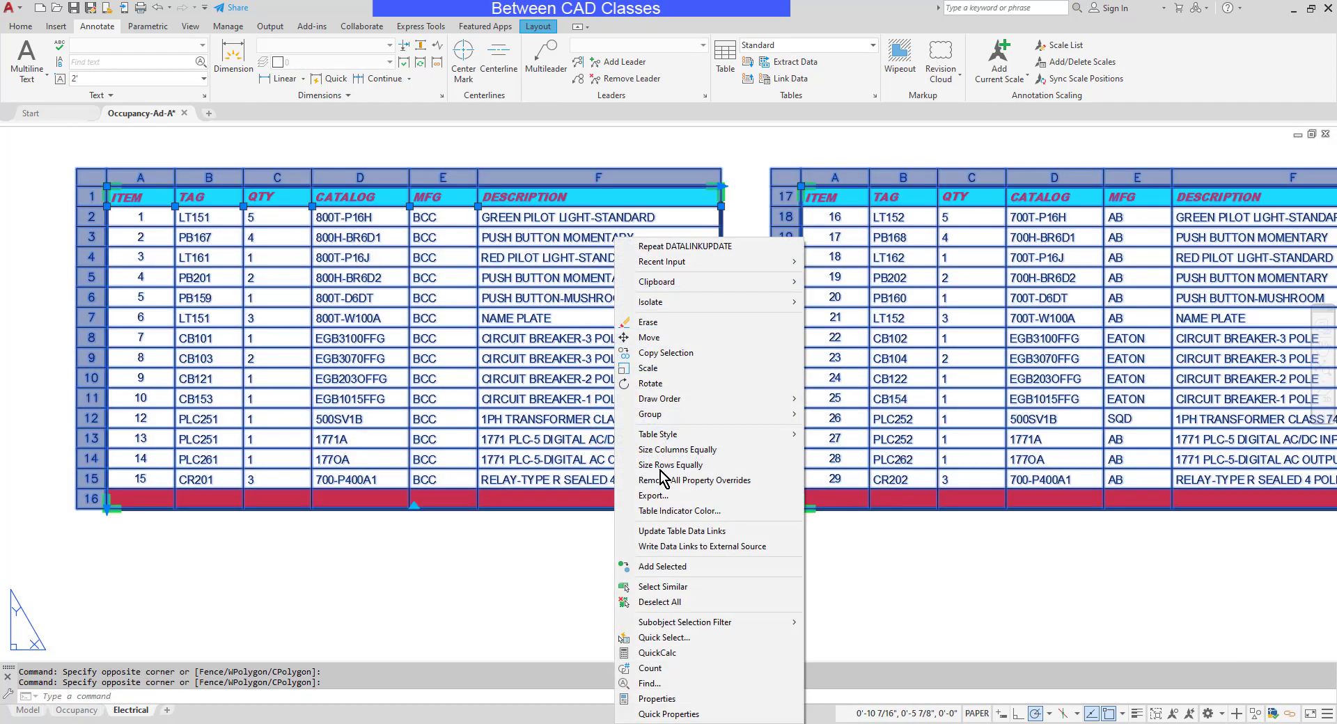
{"action": "left_click", "coordinate": [738, 531]}
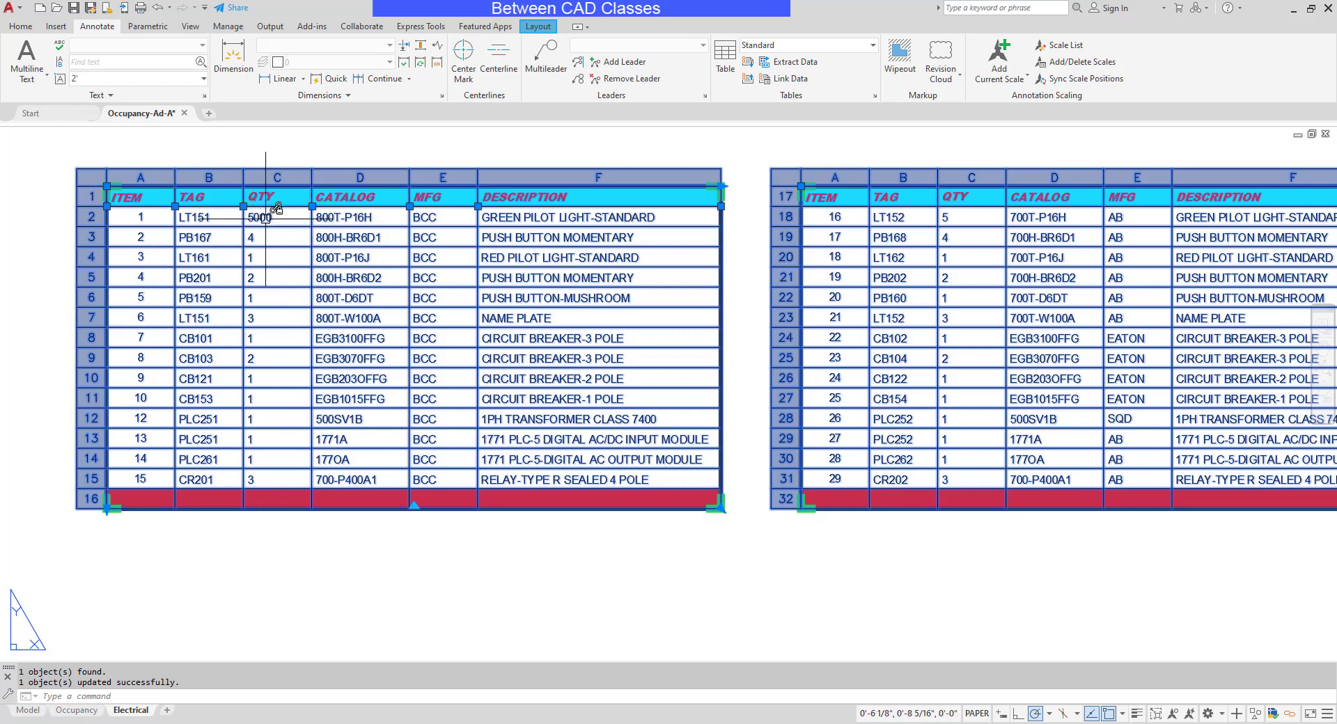
{"action": "key", "text": "Escape"}
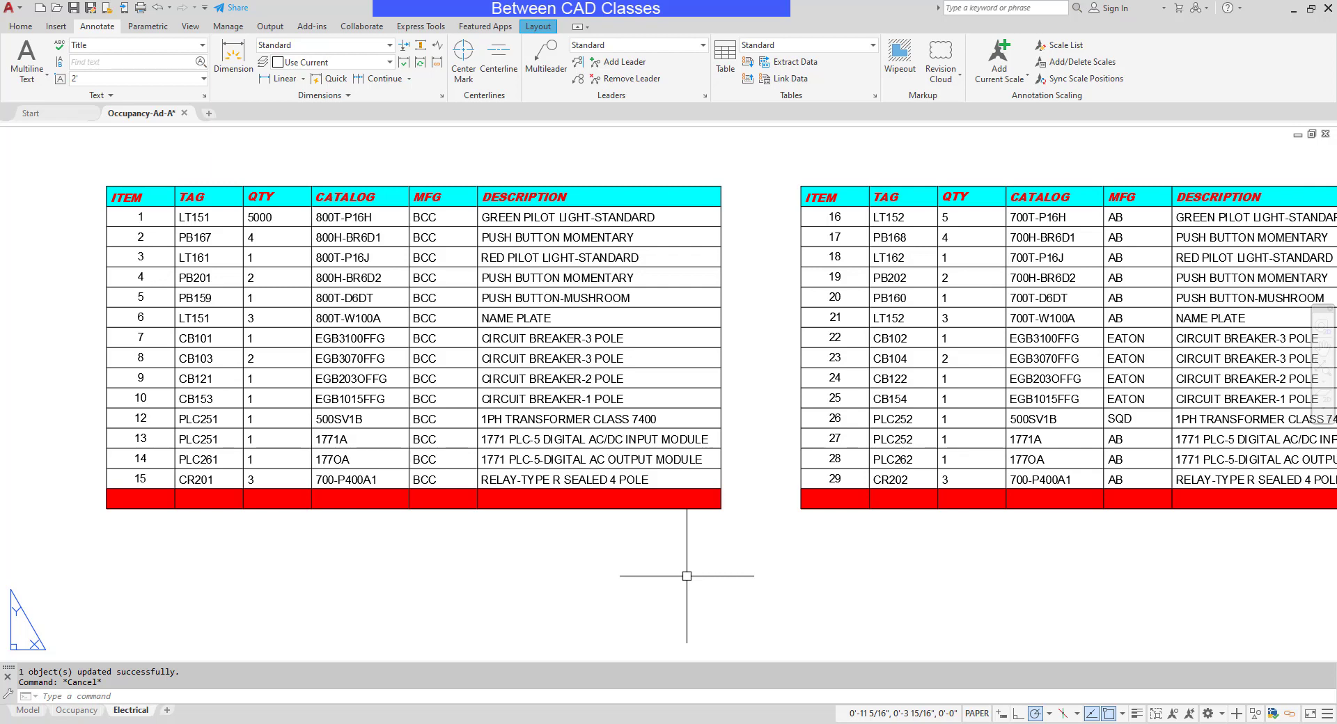
{"action": "left_click", "coordinate": [836, 720]}
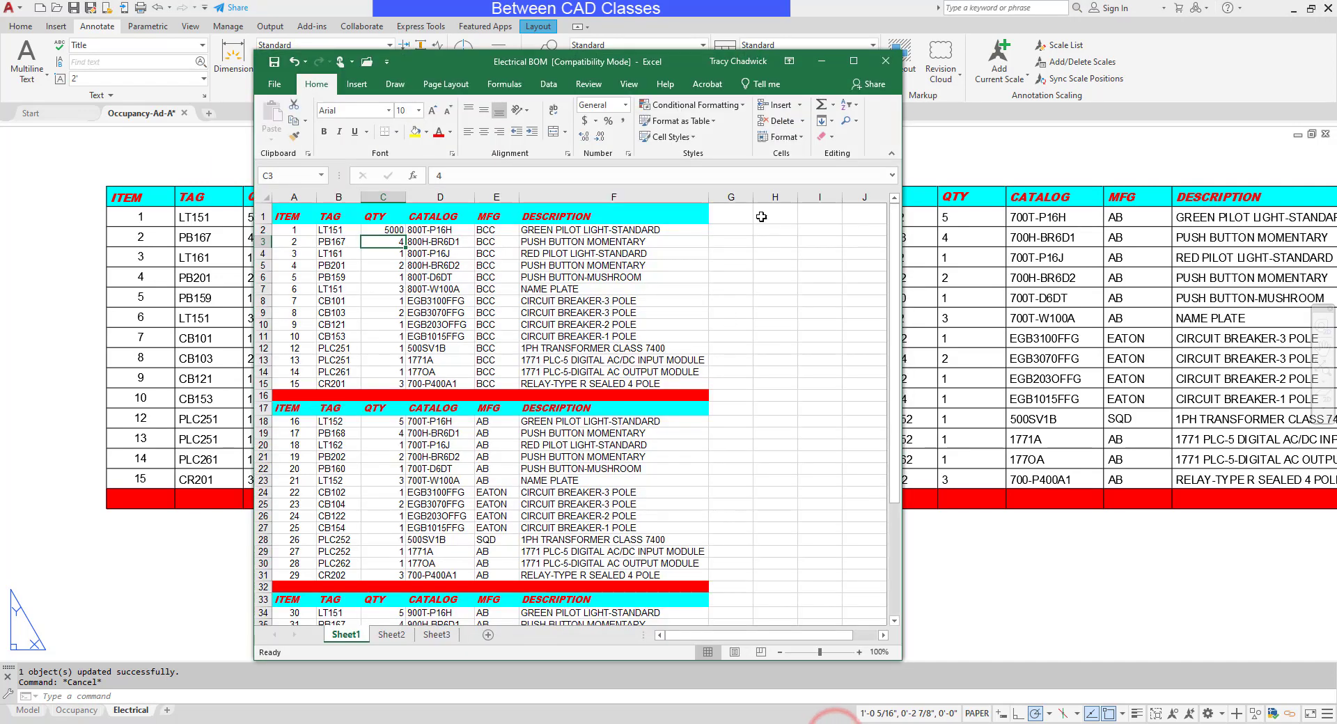
Step: Close the Electrical BOM workbook and select a QTY cell in the drawing's table
{"action": "left_click", "coordinate": [890, 64]}
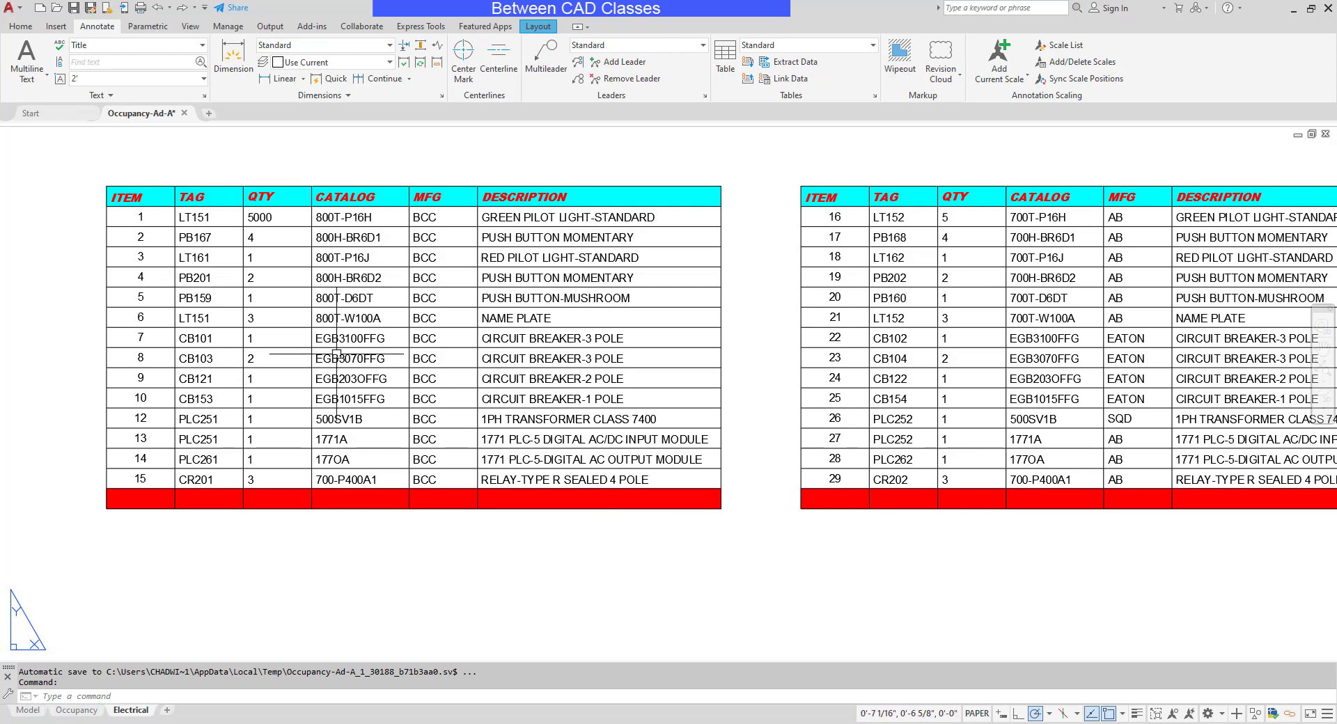
{"action": "left_click", "coordinate": [301, 292]}
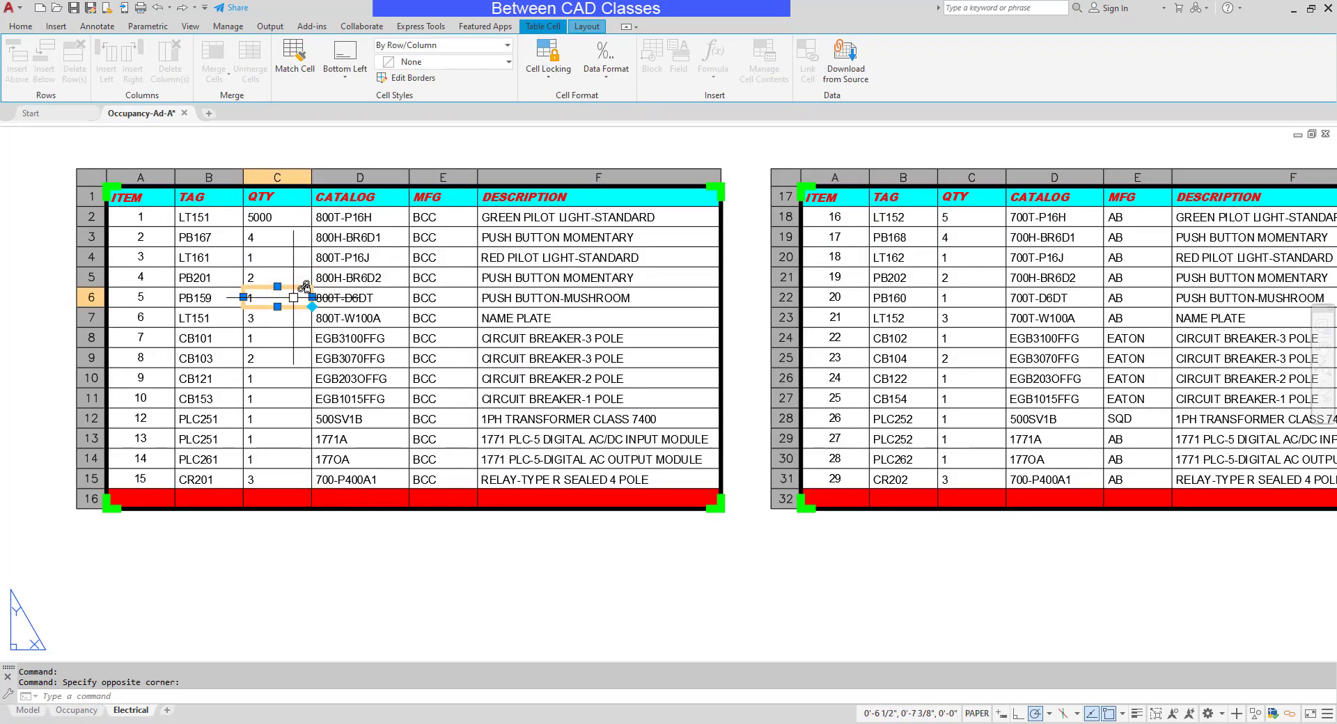
Step: Unlock PB167's quantity cell C3 and replace its value 4 with 4000
{"action": "left_click", "coordinate": [289, 241]}
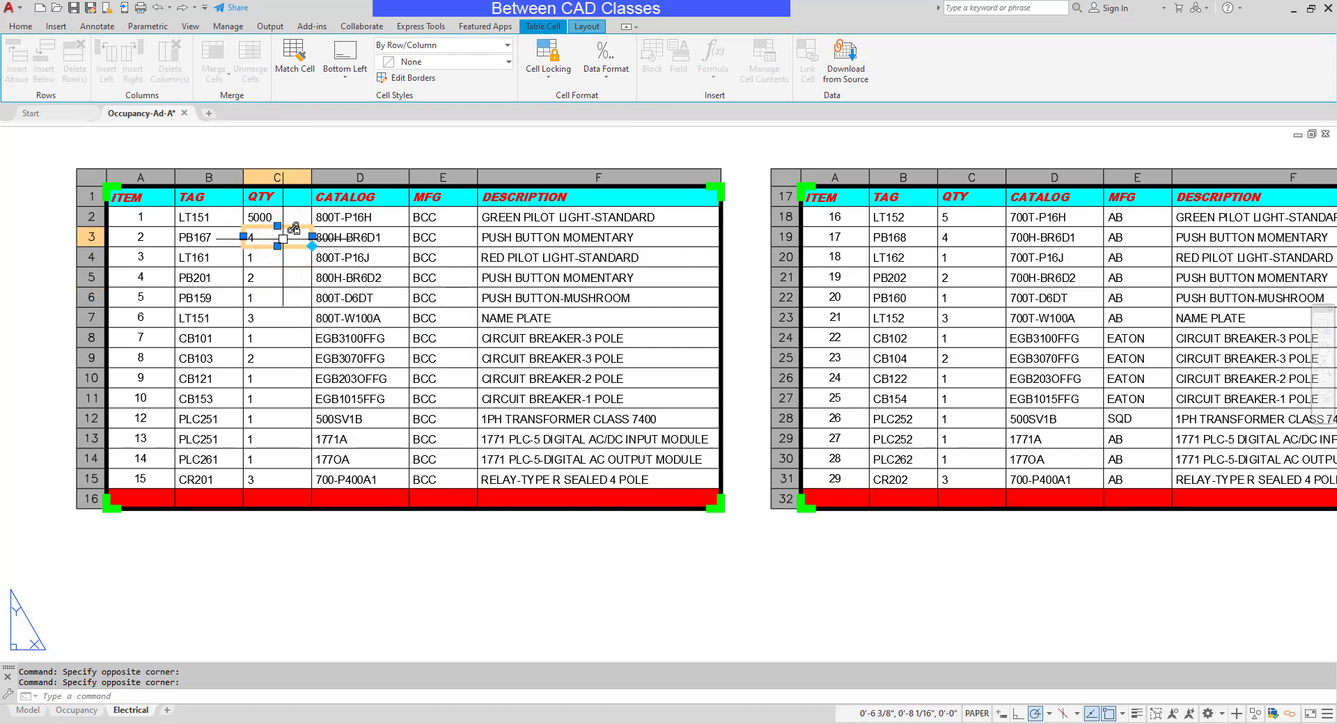
{"action": "right_click", "coordinate": [289, 241]}
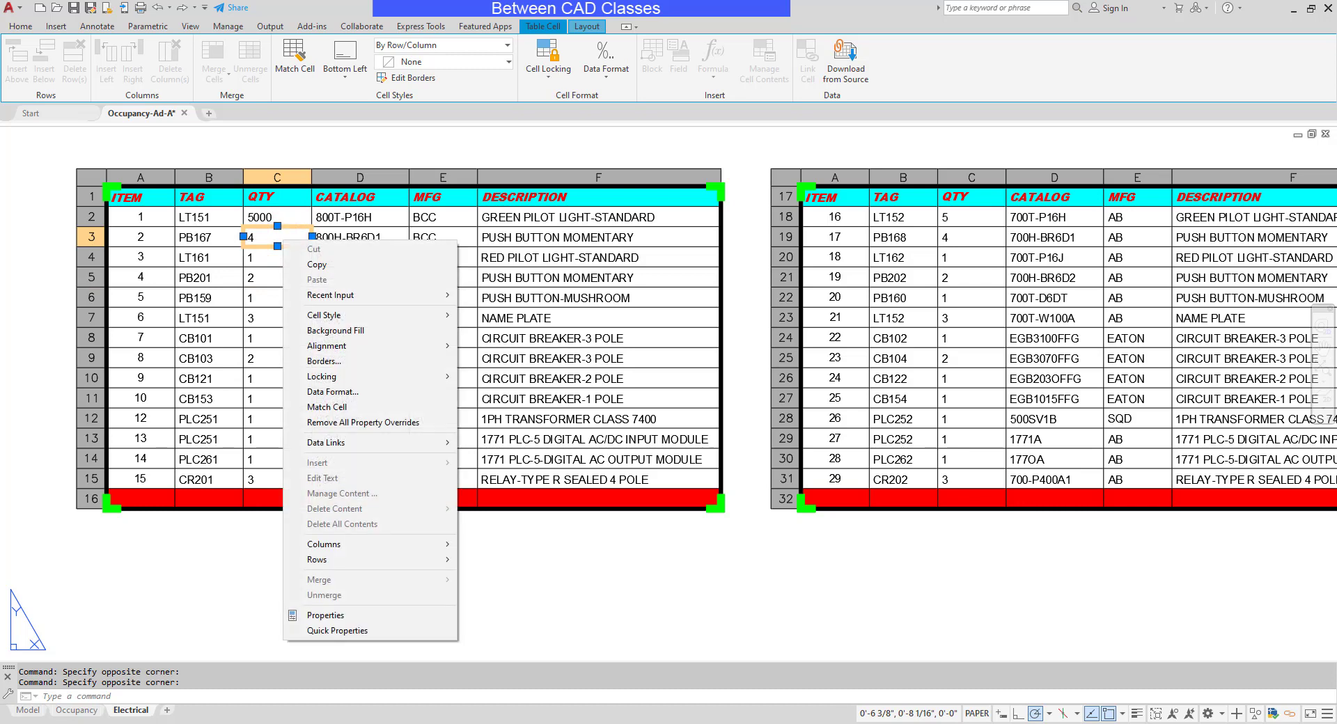
{"action": "mouse_move", "coordinate": [349, 377]}
{"action": "left_click", "coordinate": [512, 382]}
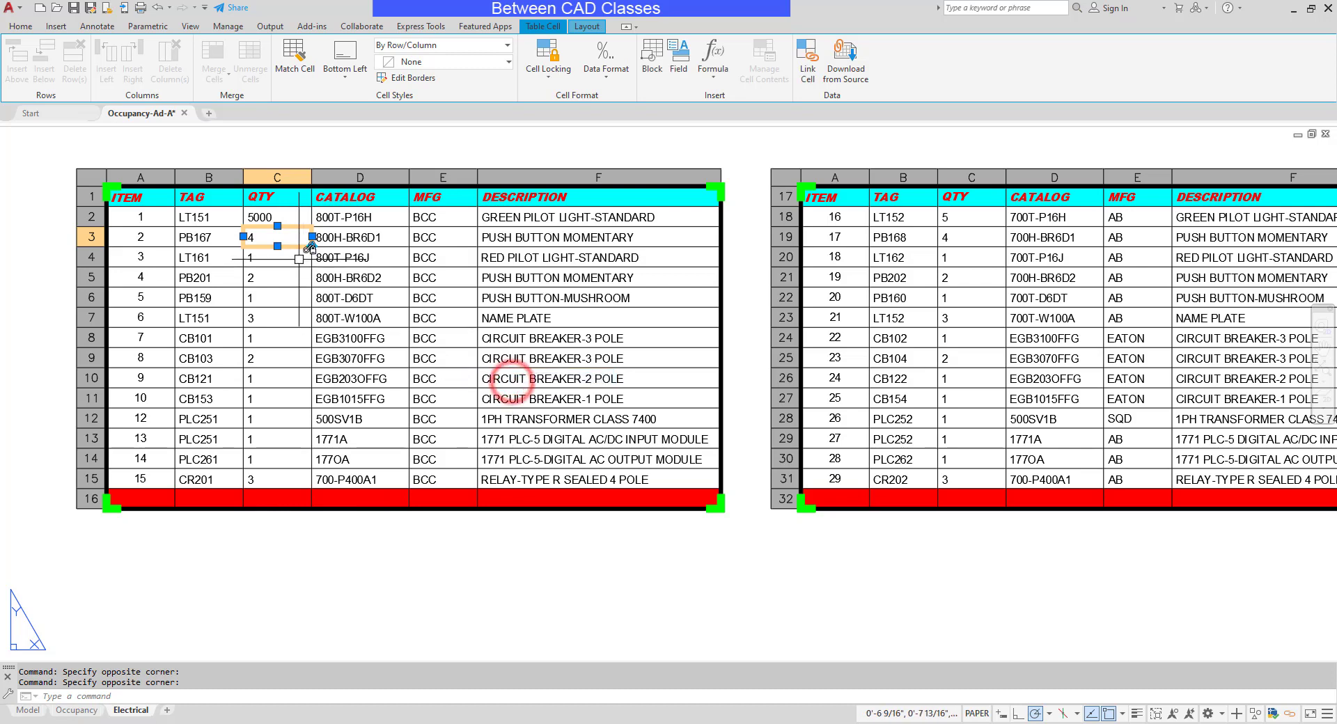
{"action": "key", "text": "Delete"}
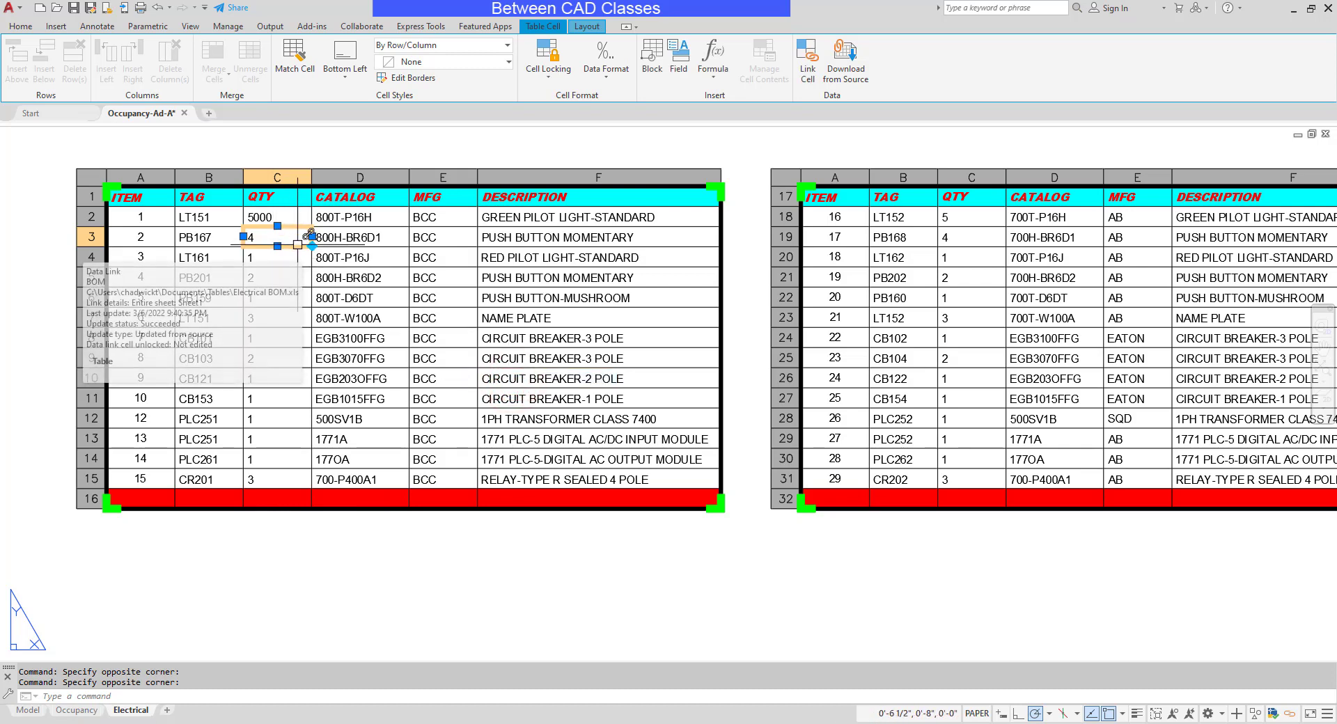
{"action": "key", "text": "Escape"}
{"action": "double_click", "coordinate": [277, 237]}
{"action": "type", "text": "4000"}
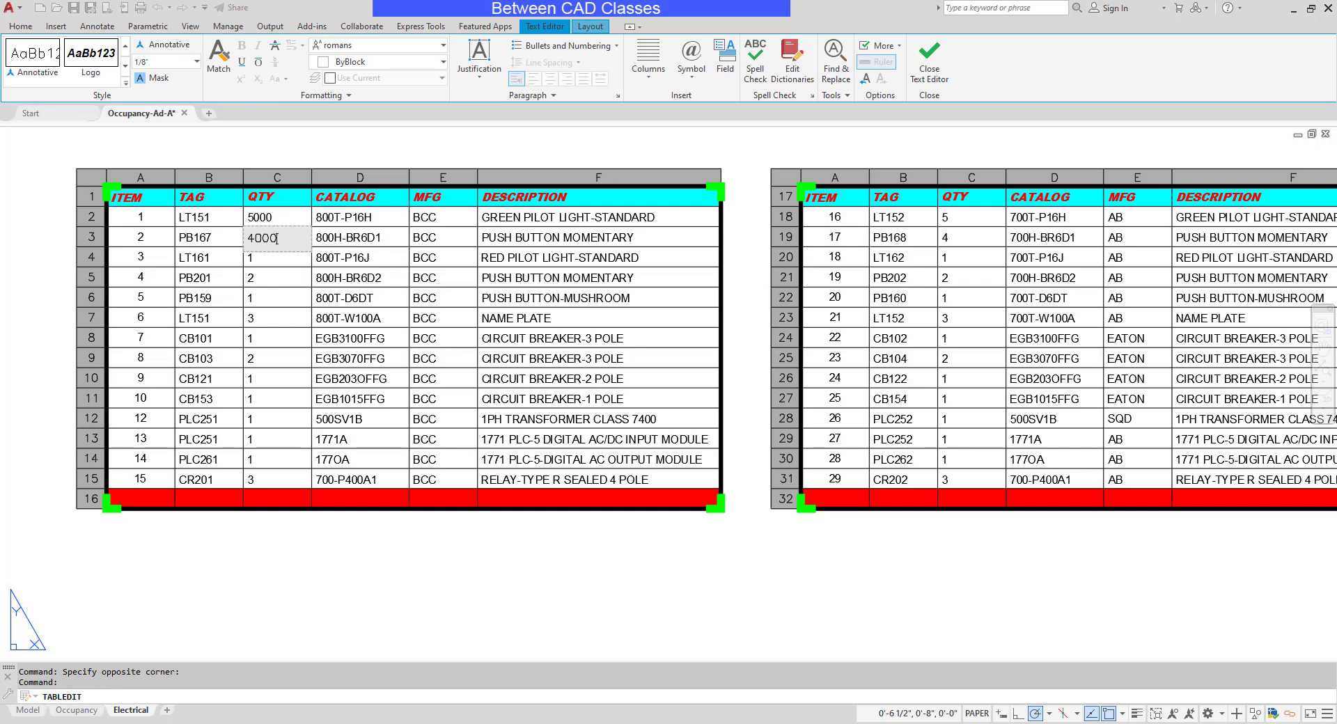
{"action": "key", "text": "Escape"}
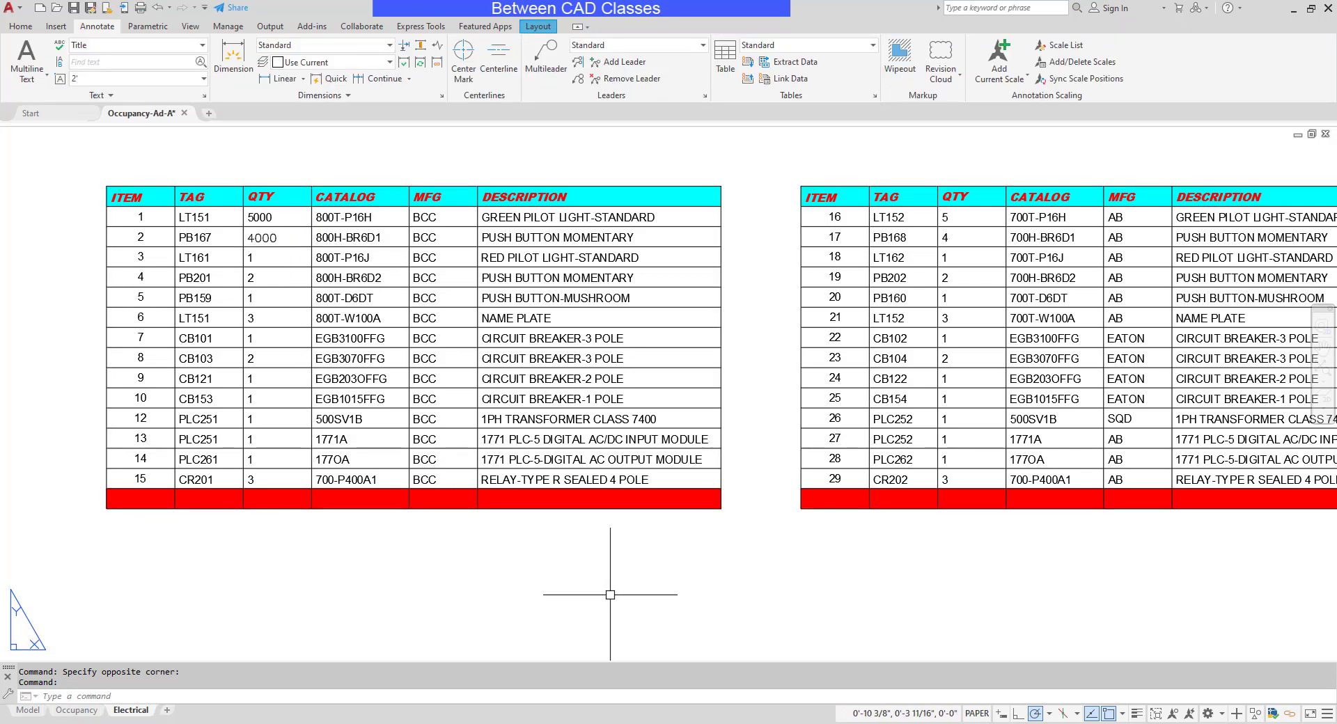
Step: Write the table's 4000 quantity back to the Excel BOM and update tables from the BOM link
{"action": "left_click", "coordinate": [696, 564]}
{"action": "left_click", "coordinate": [586, 444]}
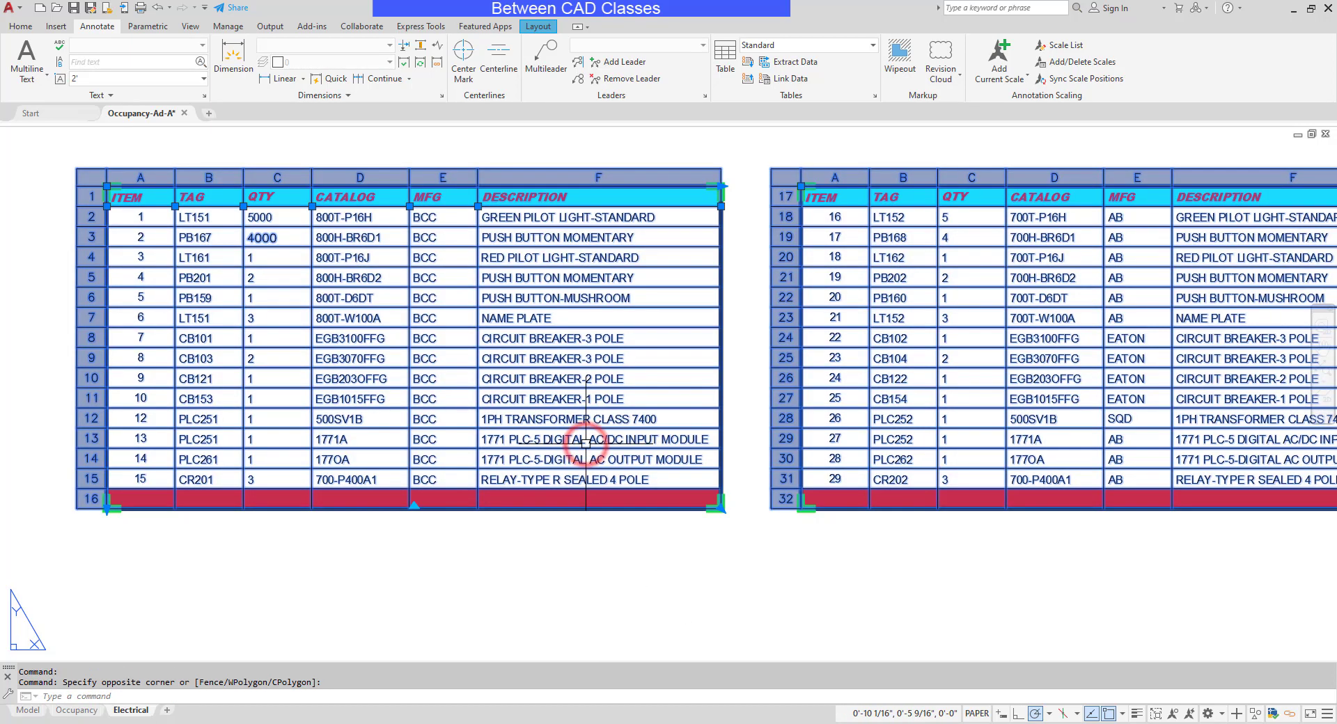
{"action": "right_click", "coordinate": [465, 340]}
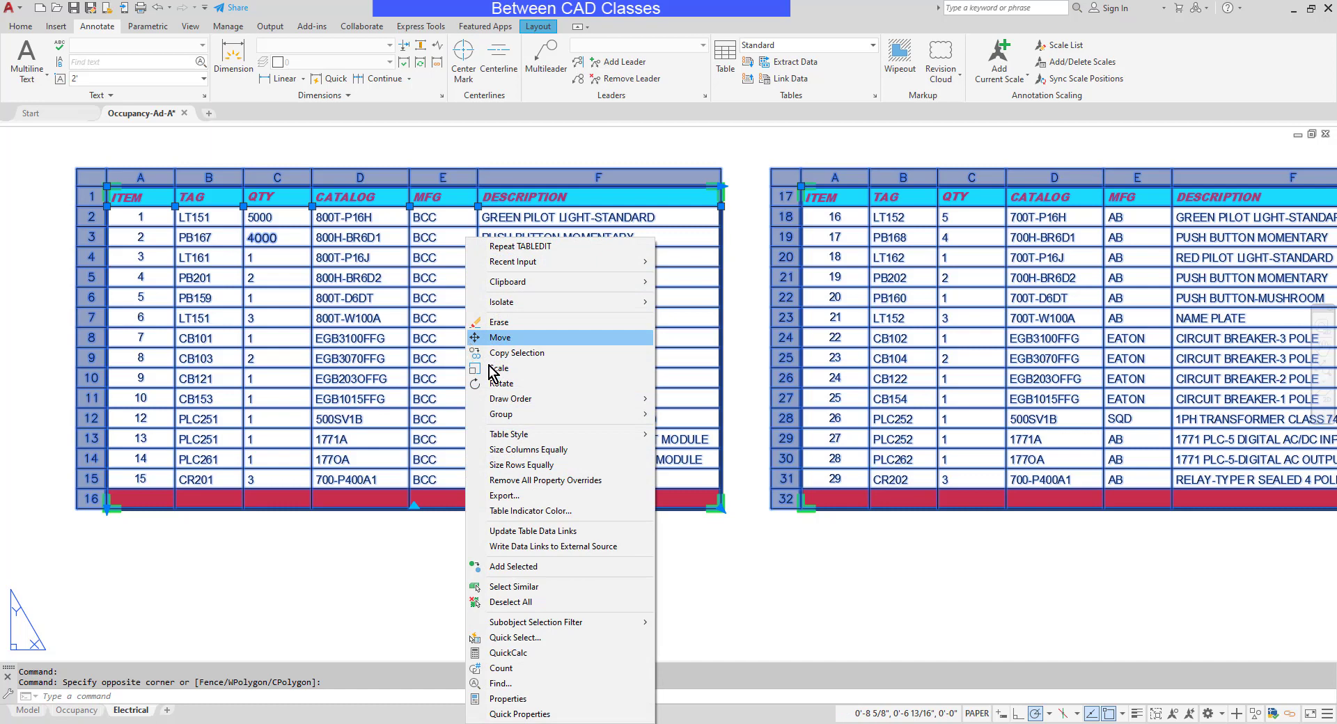
{"action": "left_click", "coordinate": [623, 547]}
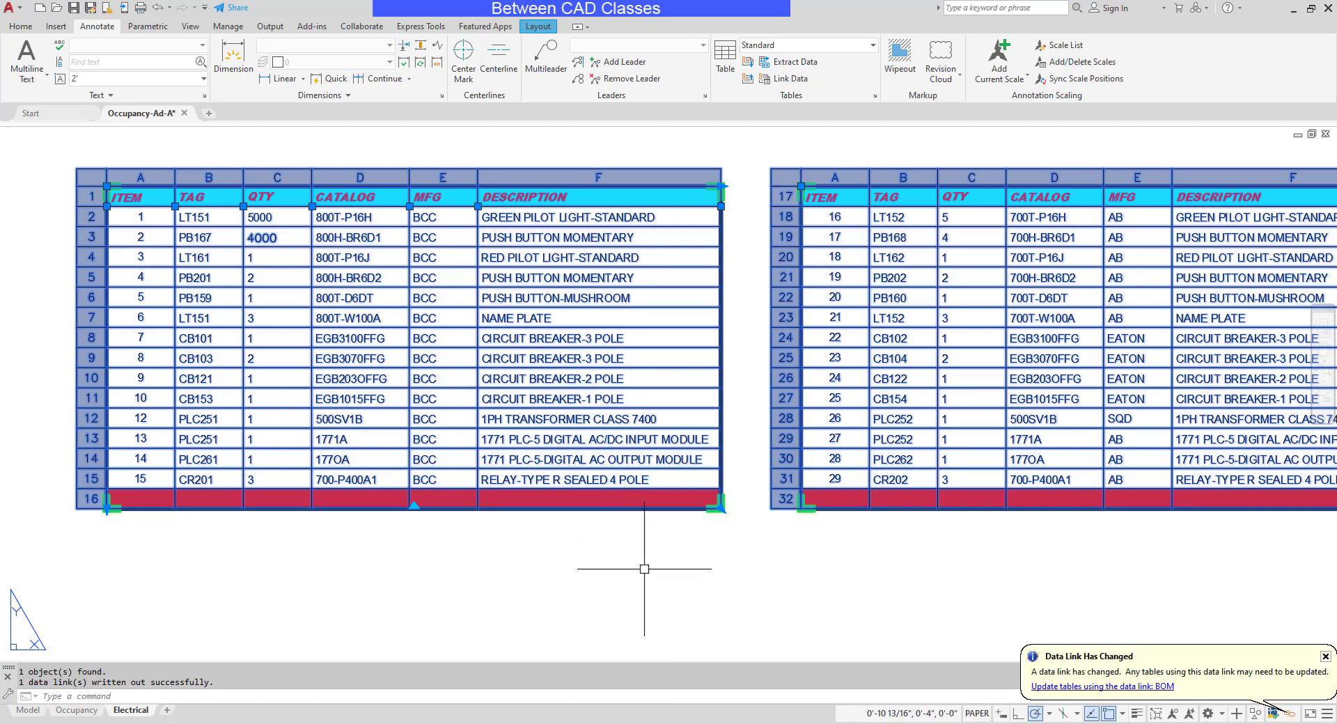
{"action": "left_click", "coordinate": [1093, 687]}
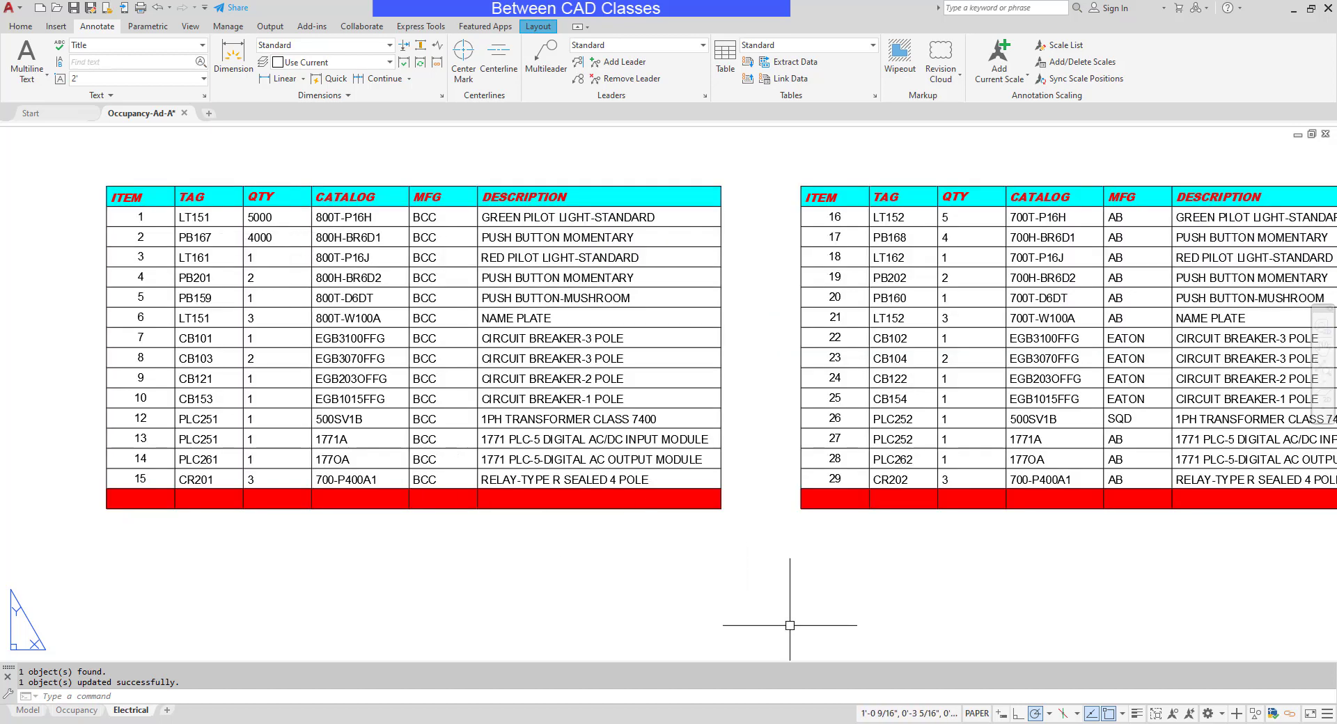
{"action": "key", "text": "alt+Tab"}
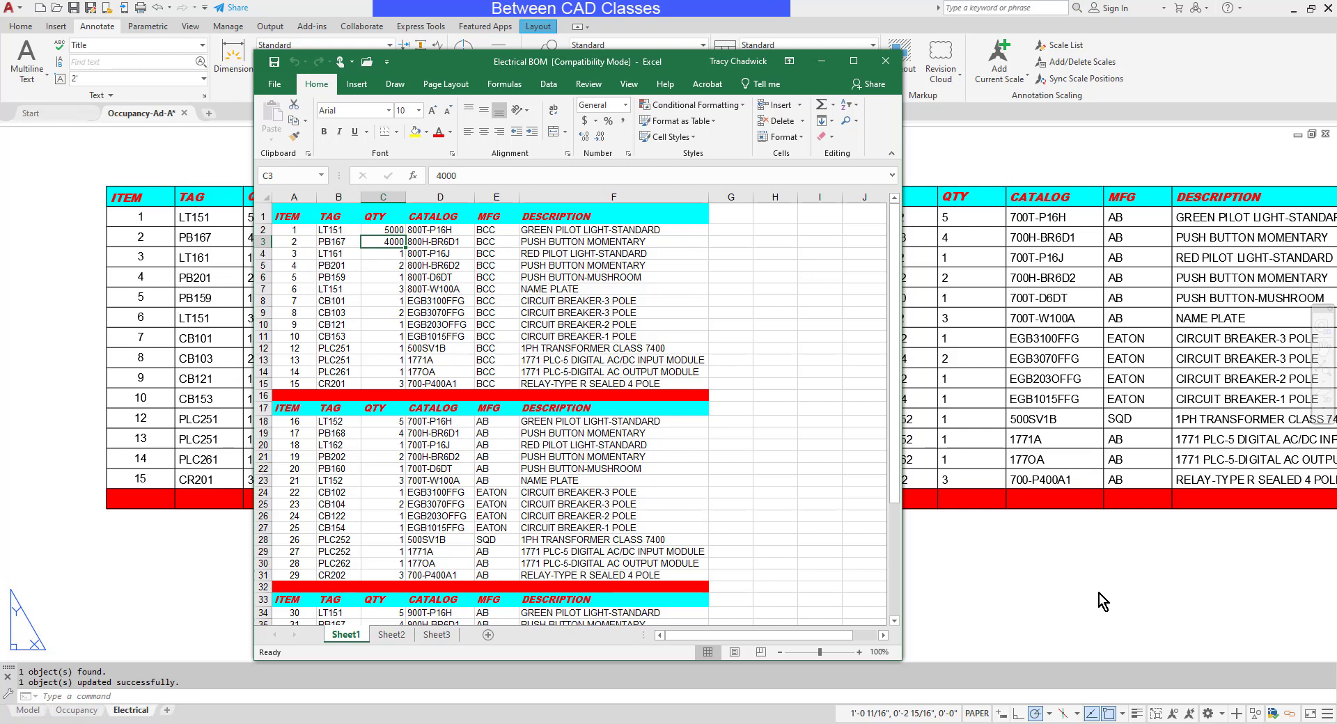
{"action": "left_click", "coordinate": [980, 570]}
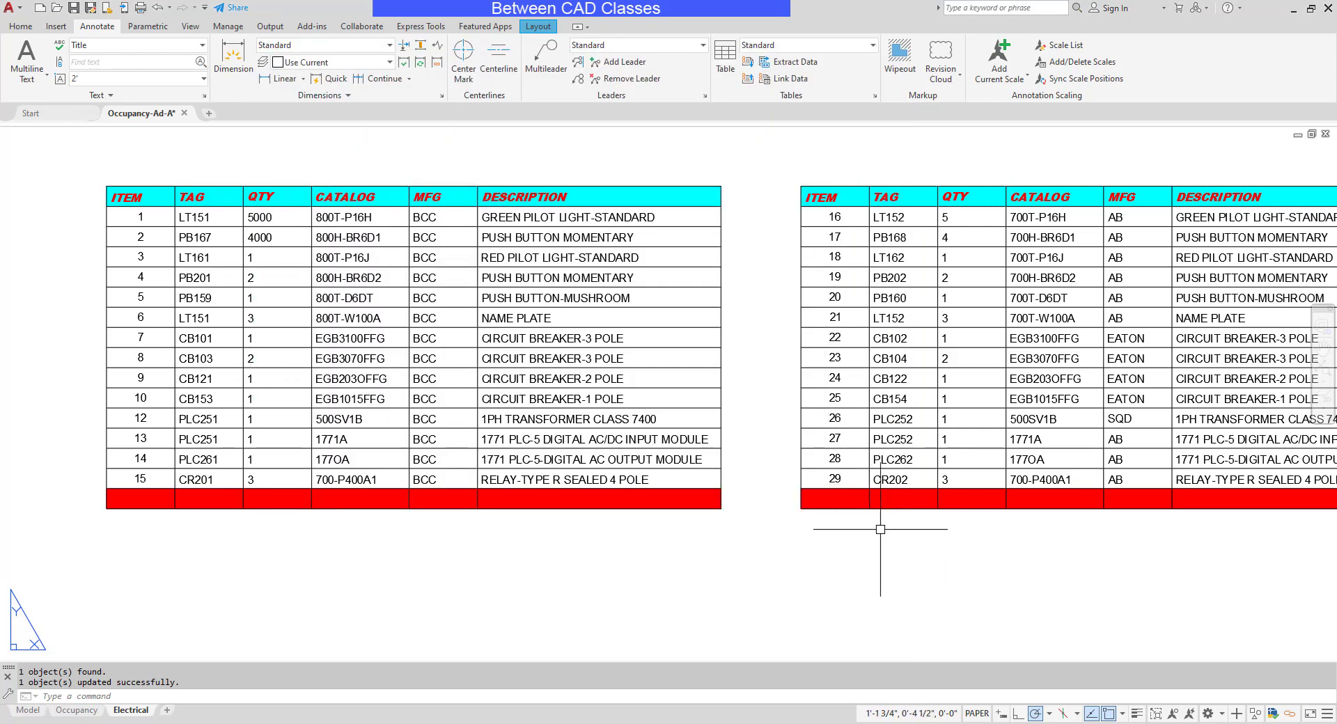